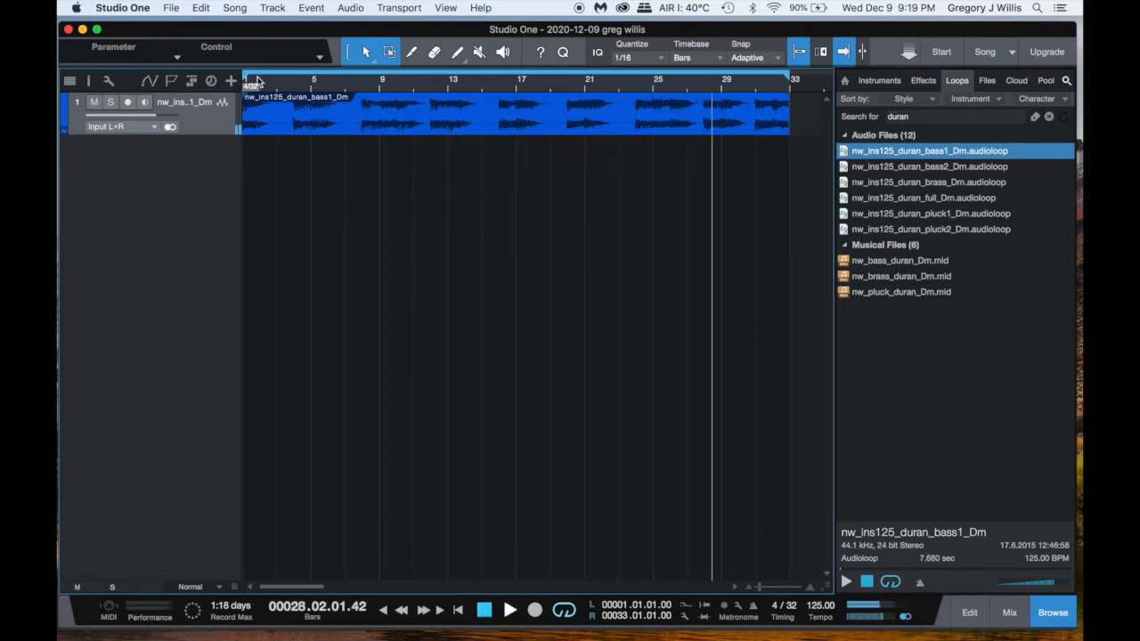
Step: Add a mono audio track and arm it for recording with its input monitoring off
click(273, 8)
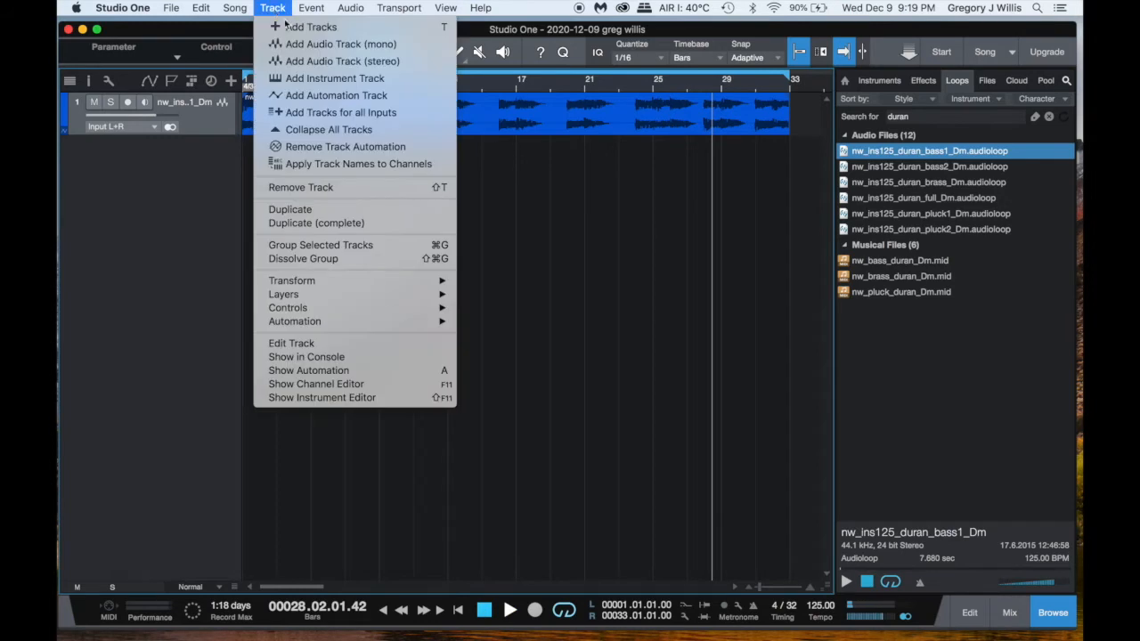
click(322, 44)
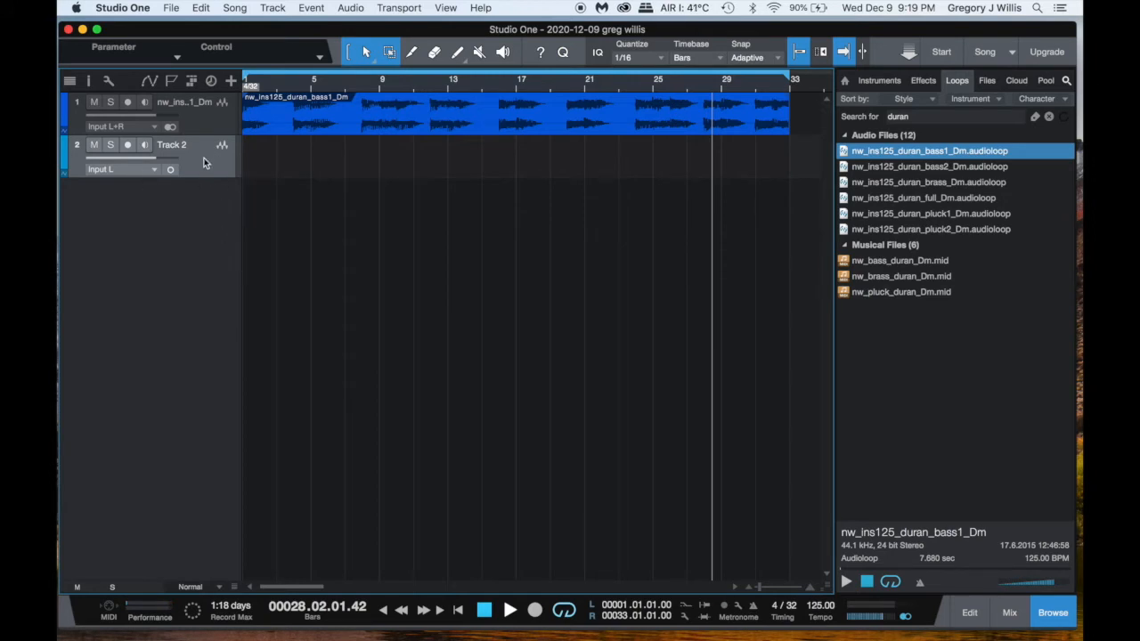
click(127, 146)
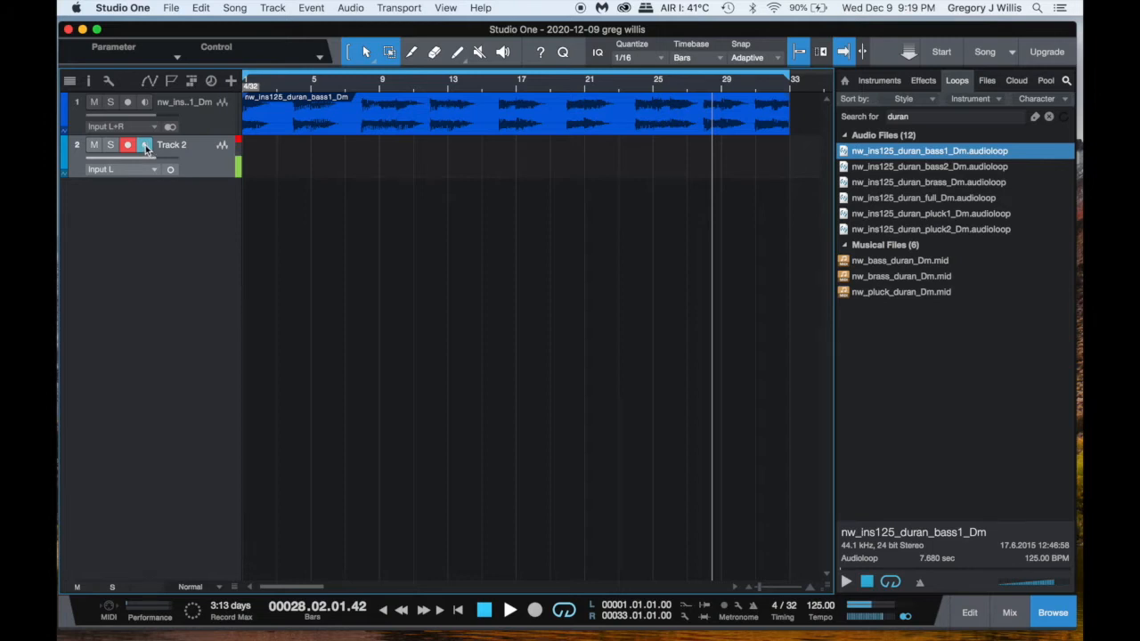
click(144, 145)
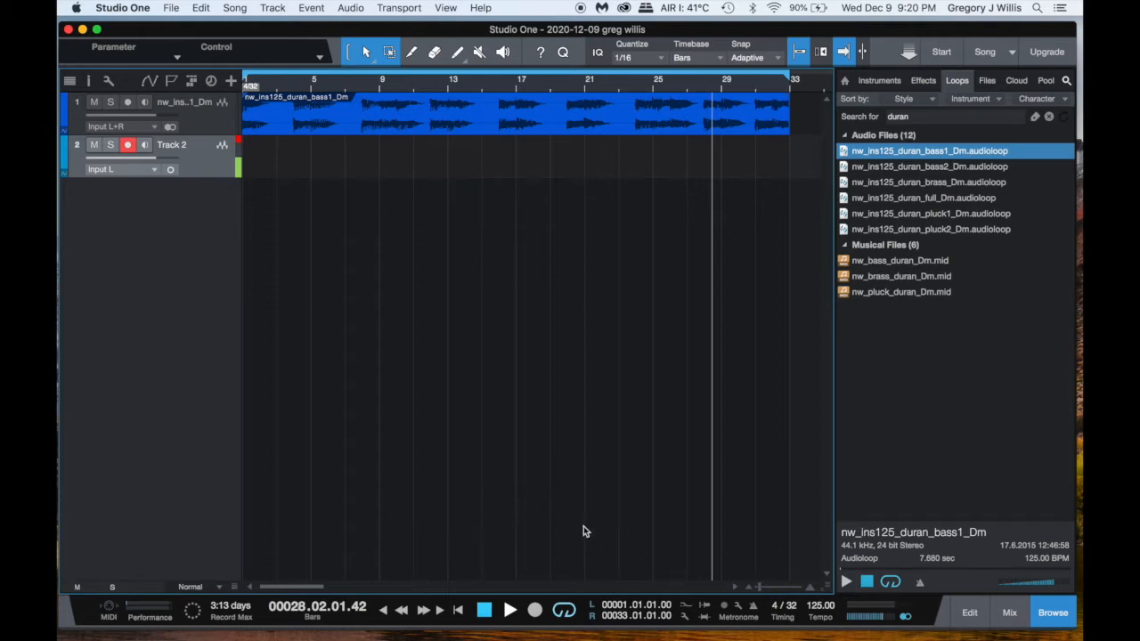
Step: Record a voice take on Track 2 over the bass loop and trim the end of its clip to about bar 30
click(534, 611)
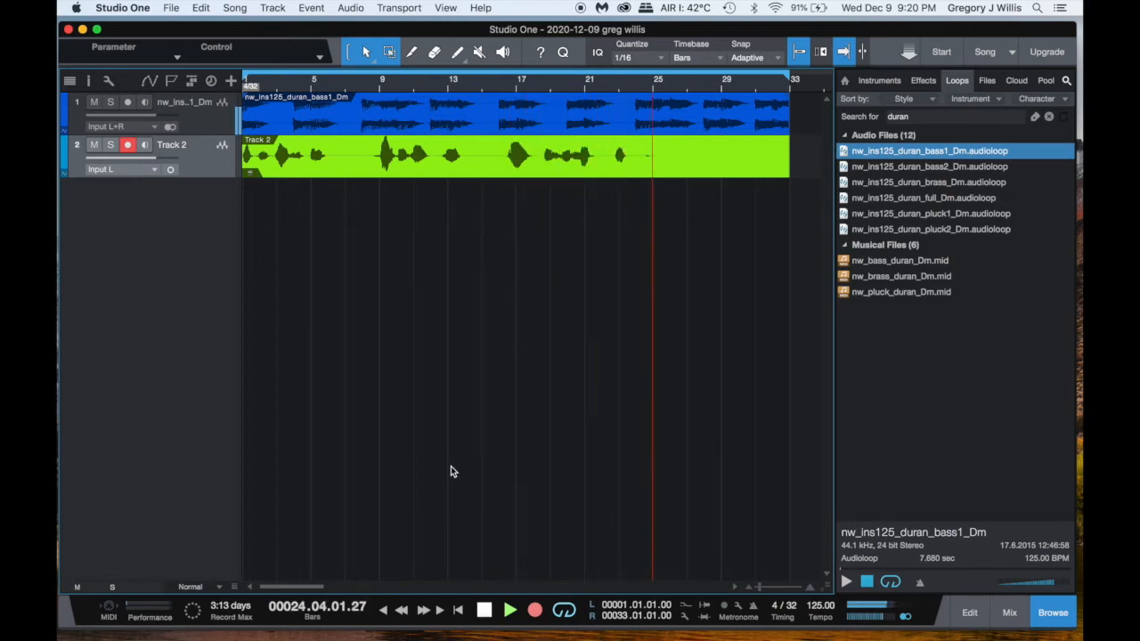
key(space)
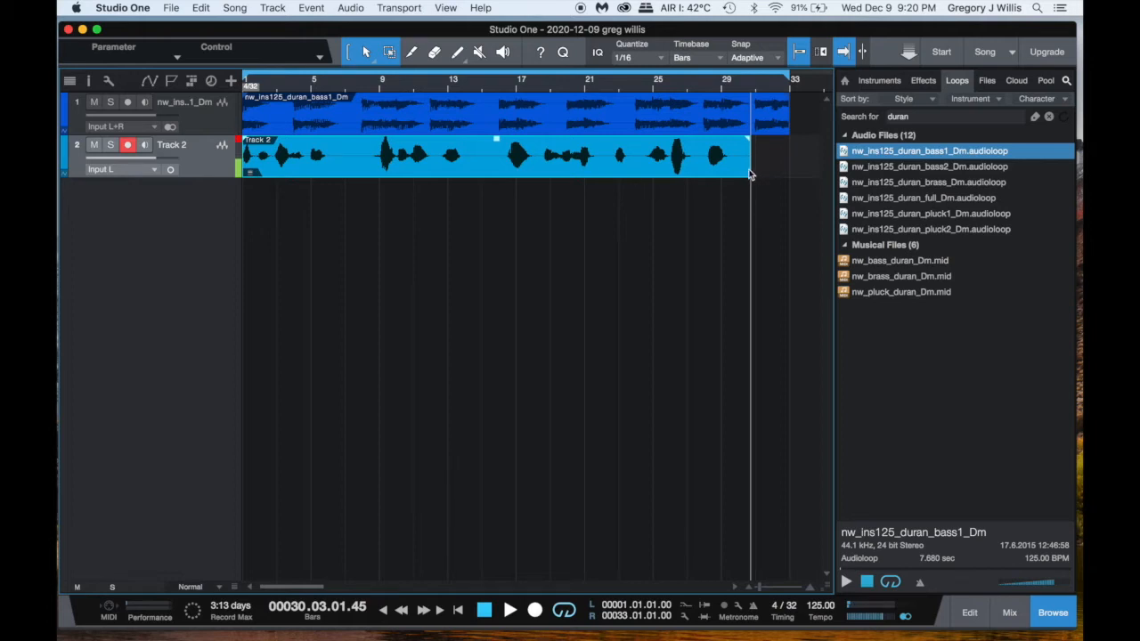
click(720, 210)
click(743, 176)
drag(754, 171, 747, 172)
click(641, 301)
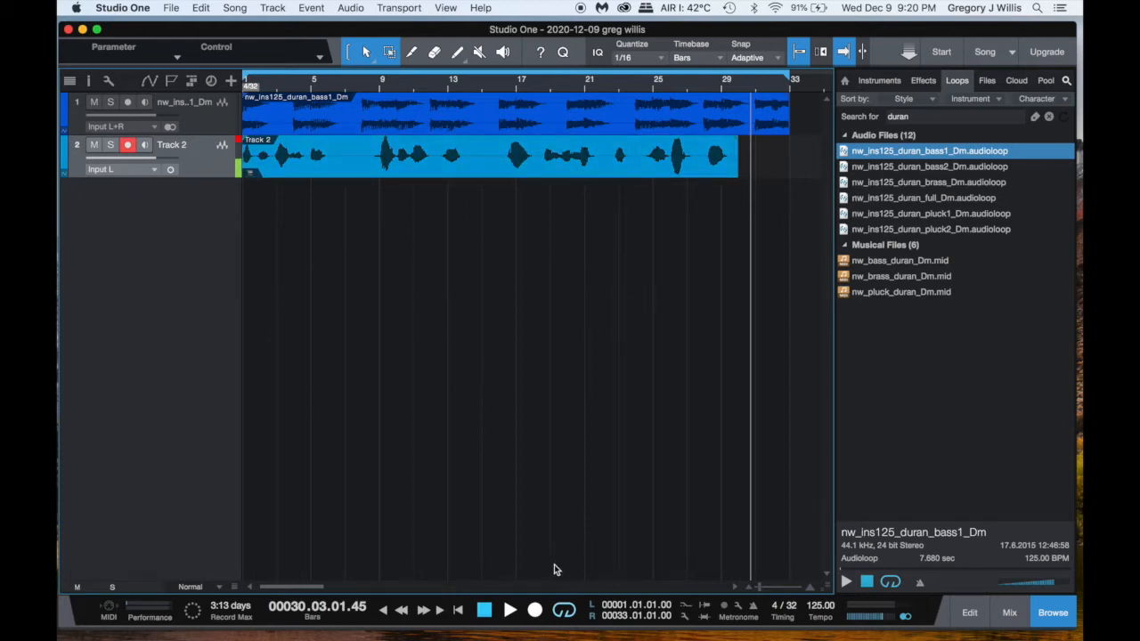
Step: Play back the recorded take with the bass loop and disarm recording on Track 2
click(510, 611)
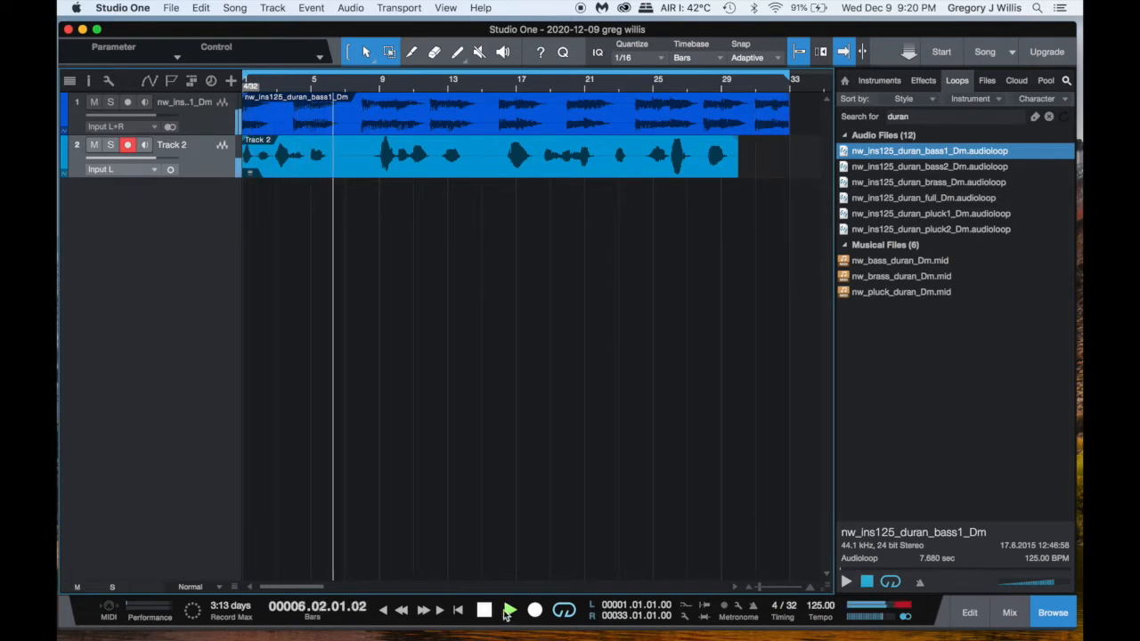
click(484, 611)
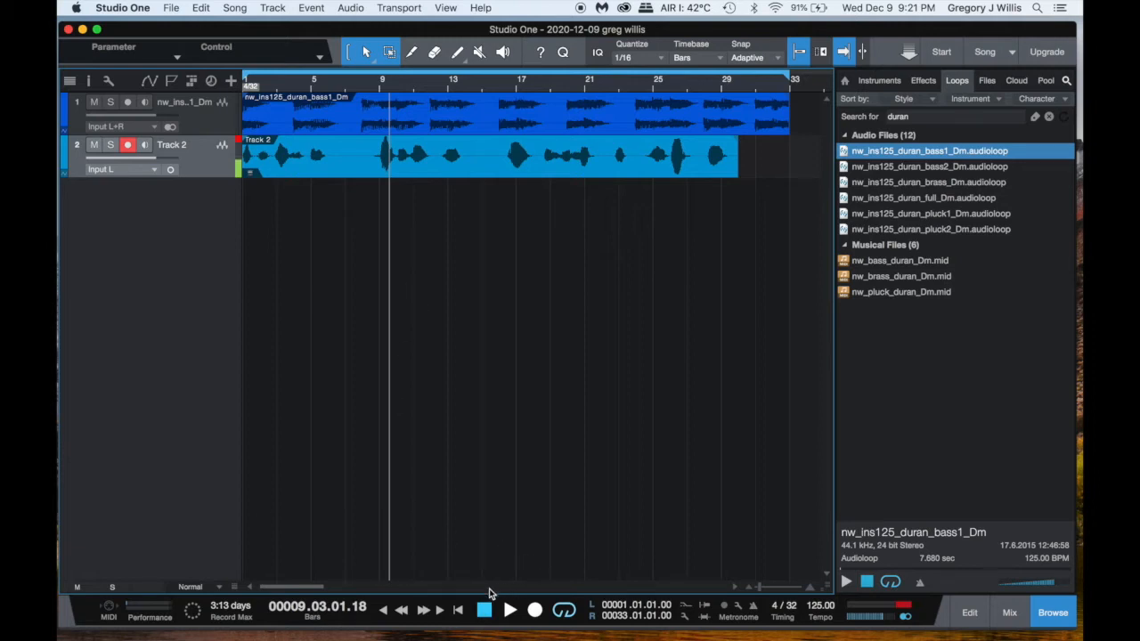
click(509, 611)
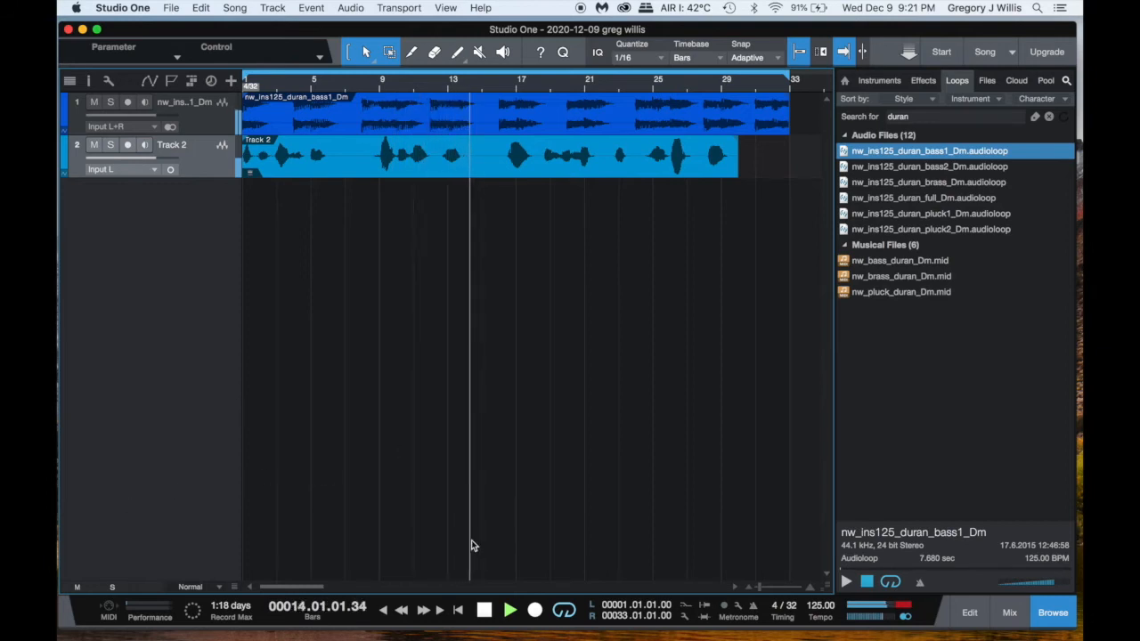
key(space)
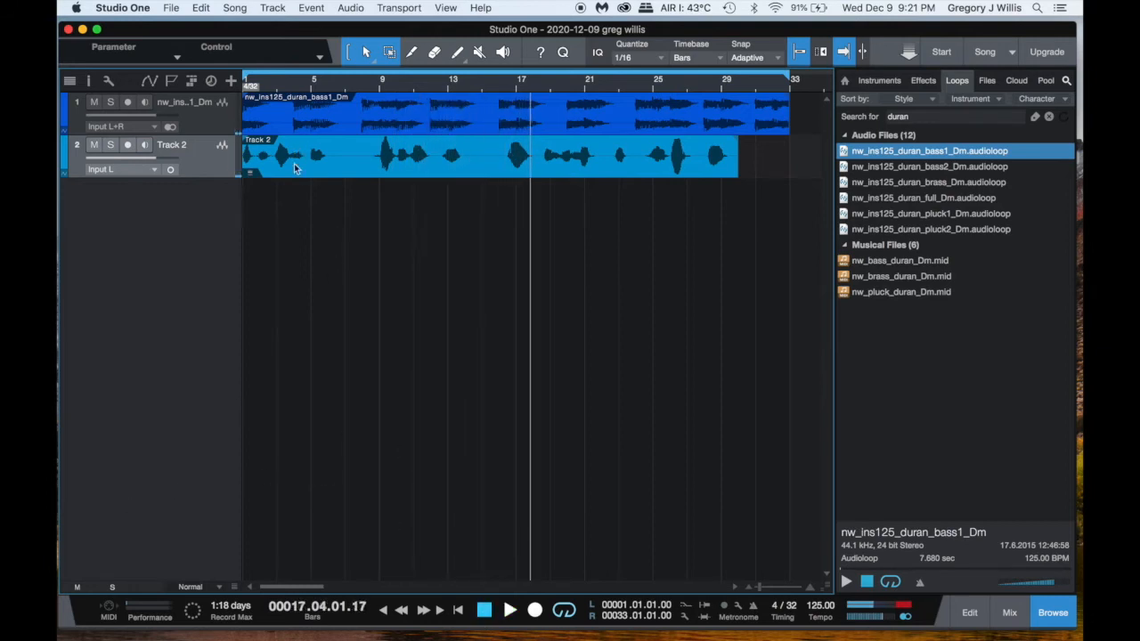
right_click(204, 163)
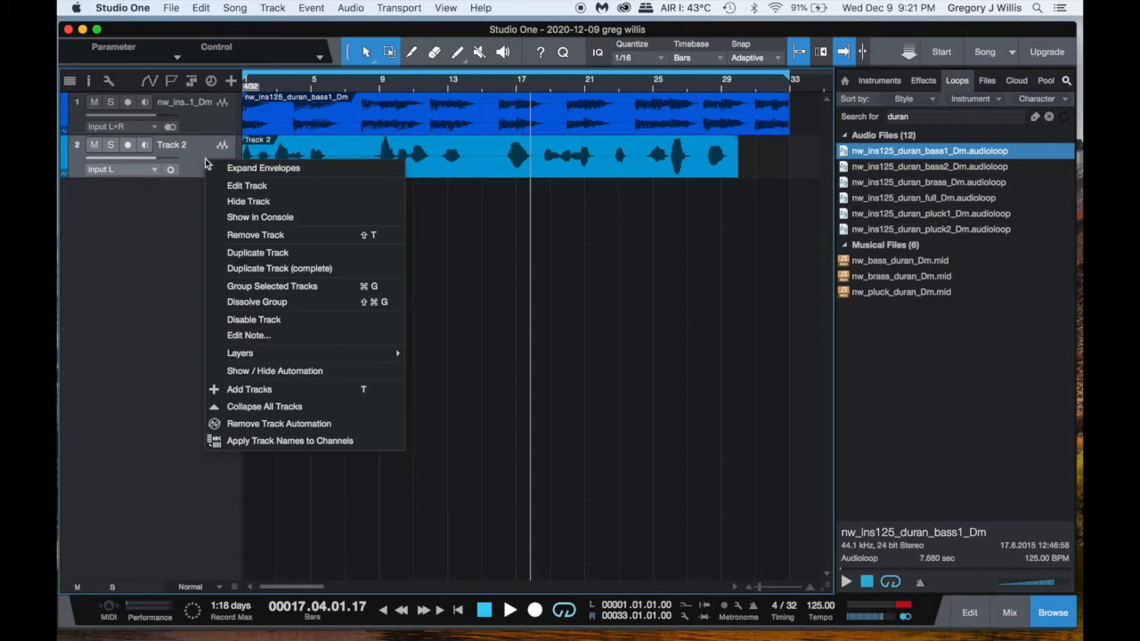
click(252, 273)
click(171, 257)
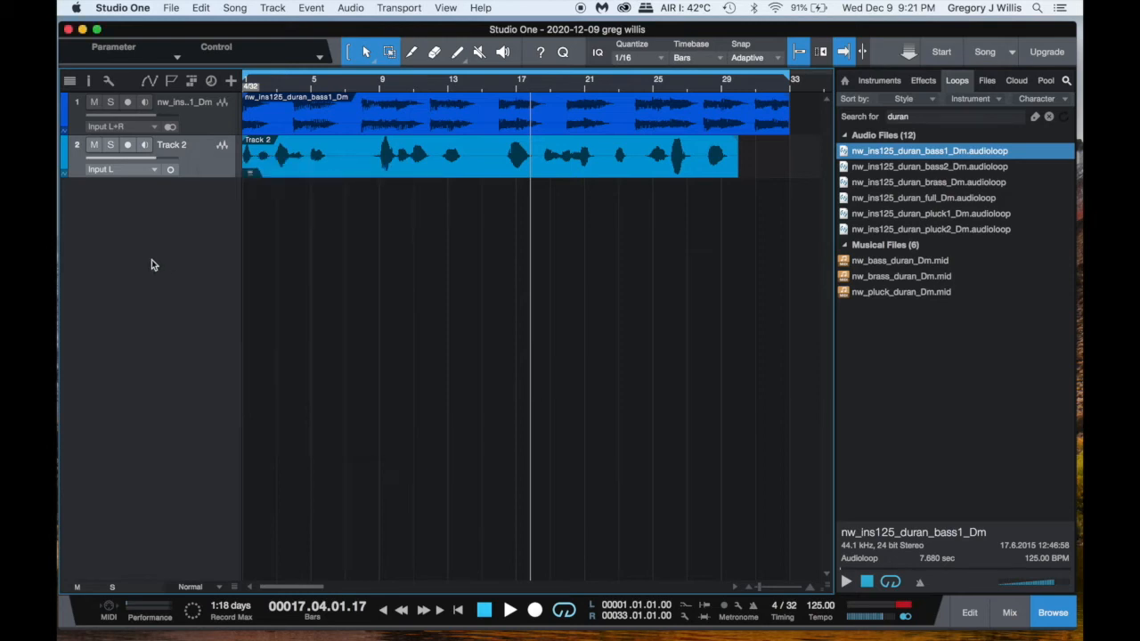
click(350, 8)
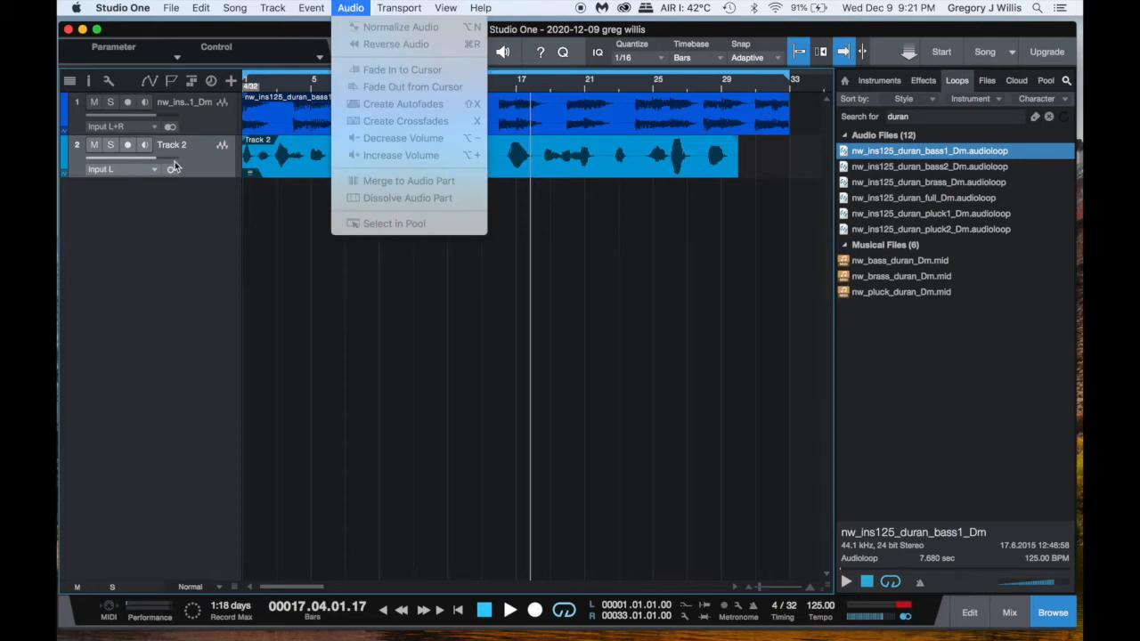
click(207, 169)
Step: Make two complete duplicates of Track 2, including its recorded clip
click(273, 8)
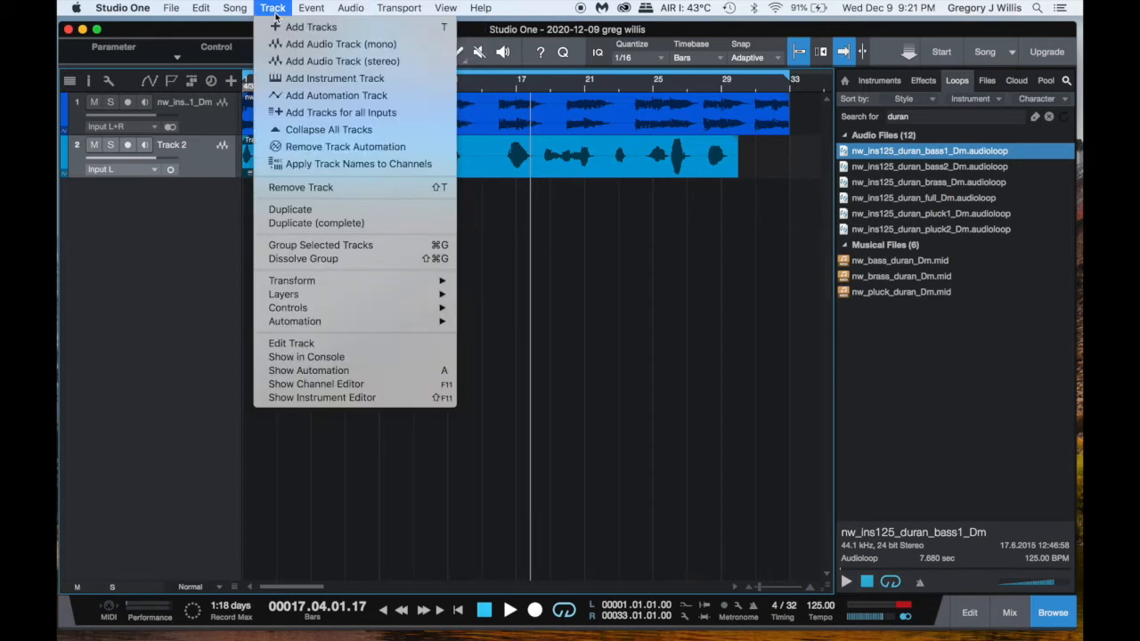
click(291, 223)
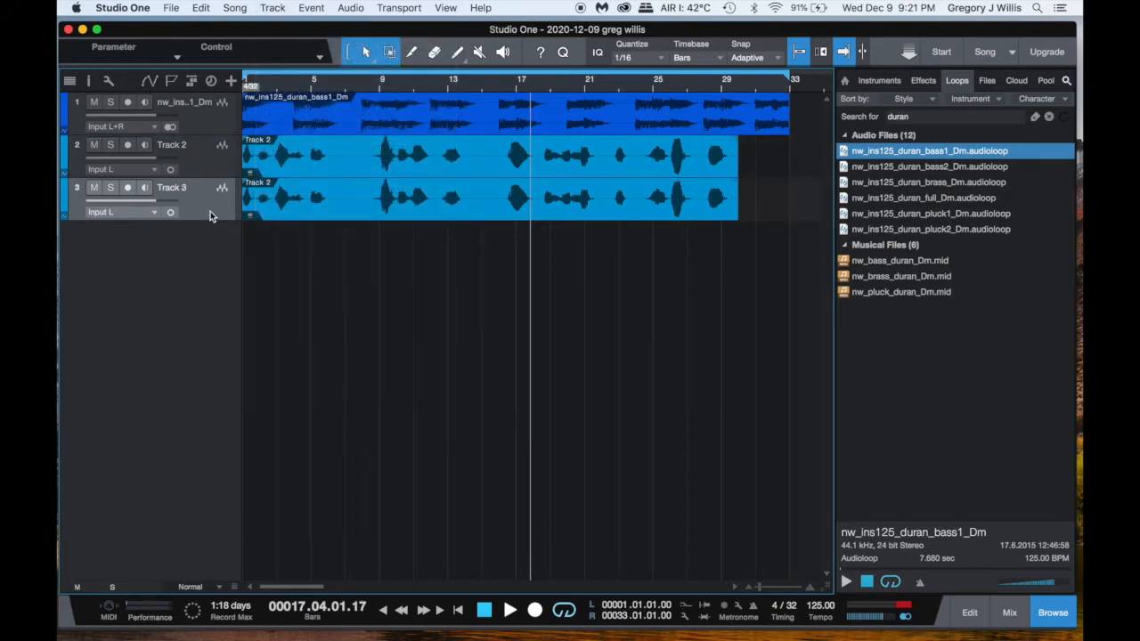
click(273, 9)
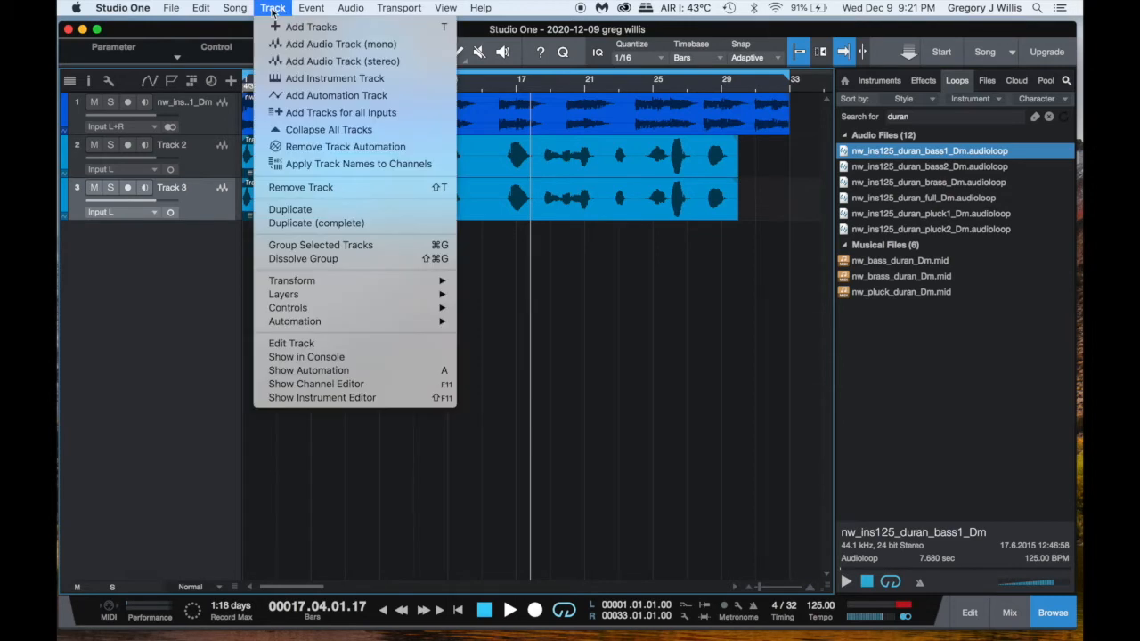
click(294, 224)
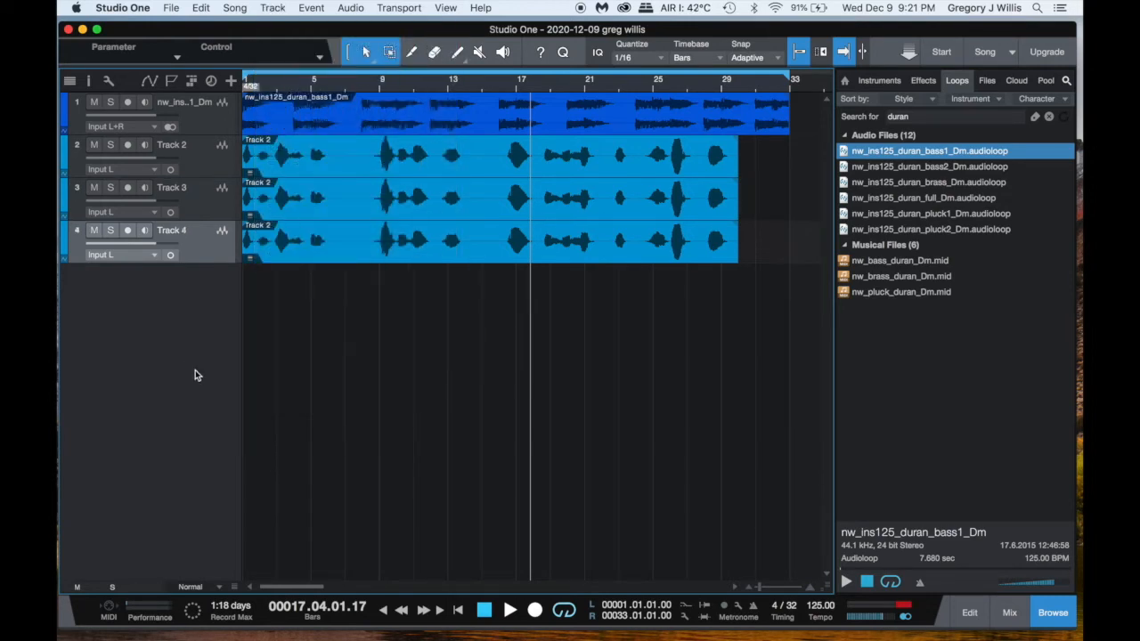
Step: Mute Tracks 3 and 4 and play the song with the bass loop's volume lowered
click(94, 231)
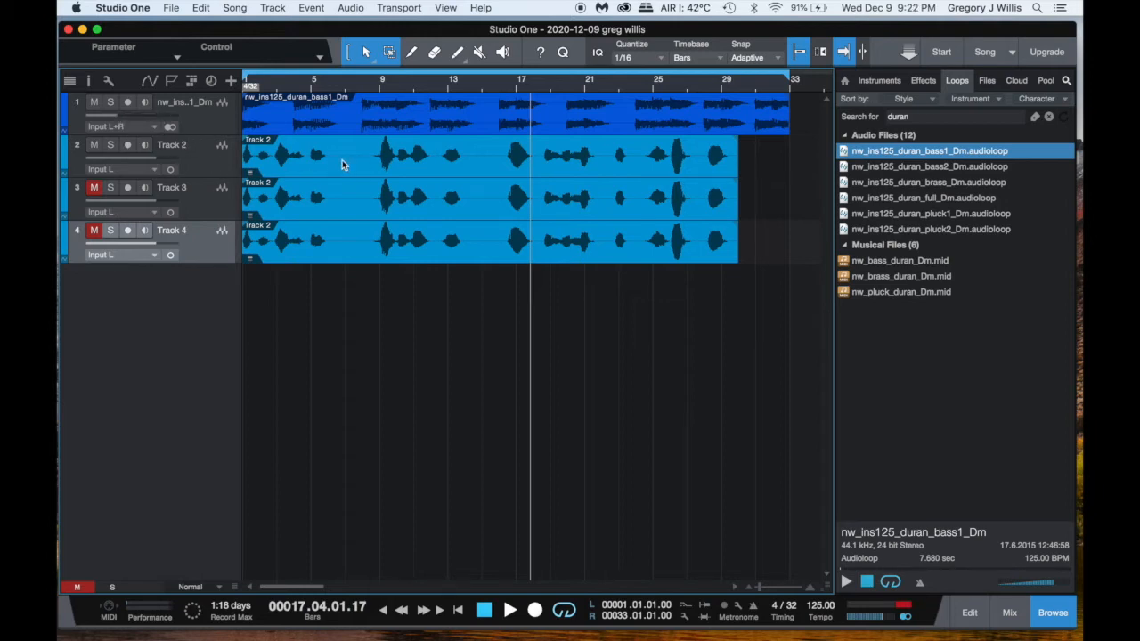
click(512, 607)
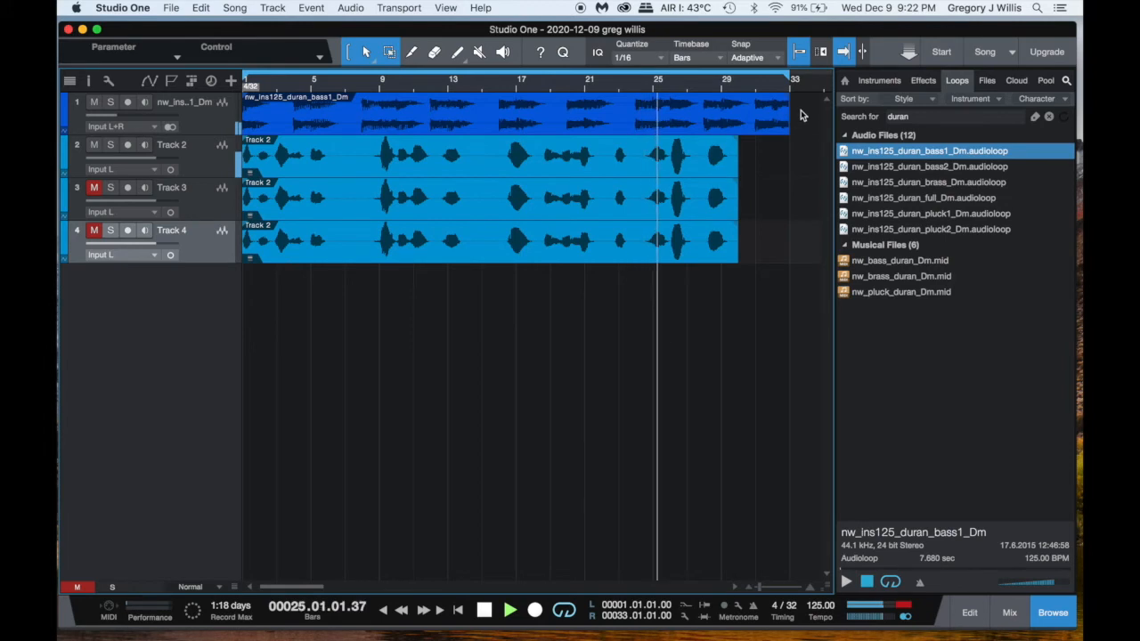
Step: Show the PreSonus effects list in the browser
click(924, 80)
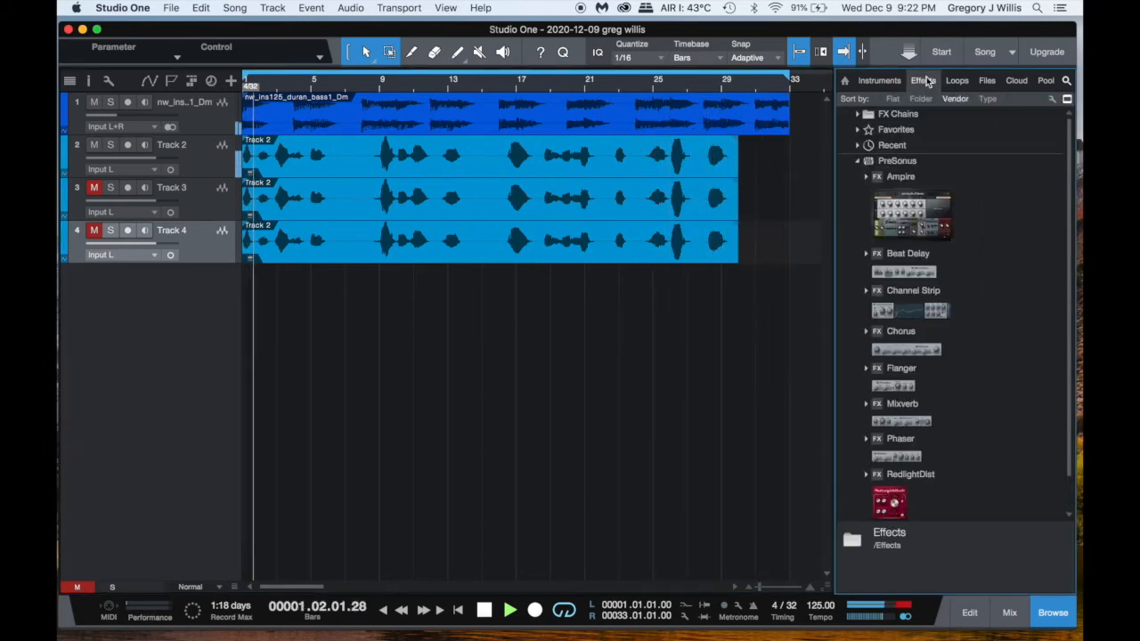
click(898, 162)
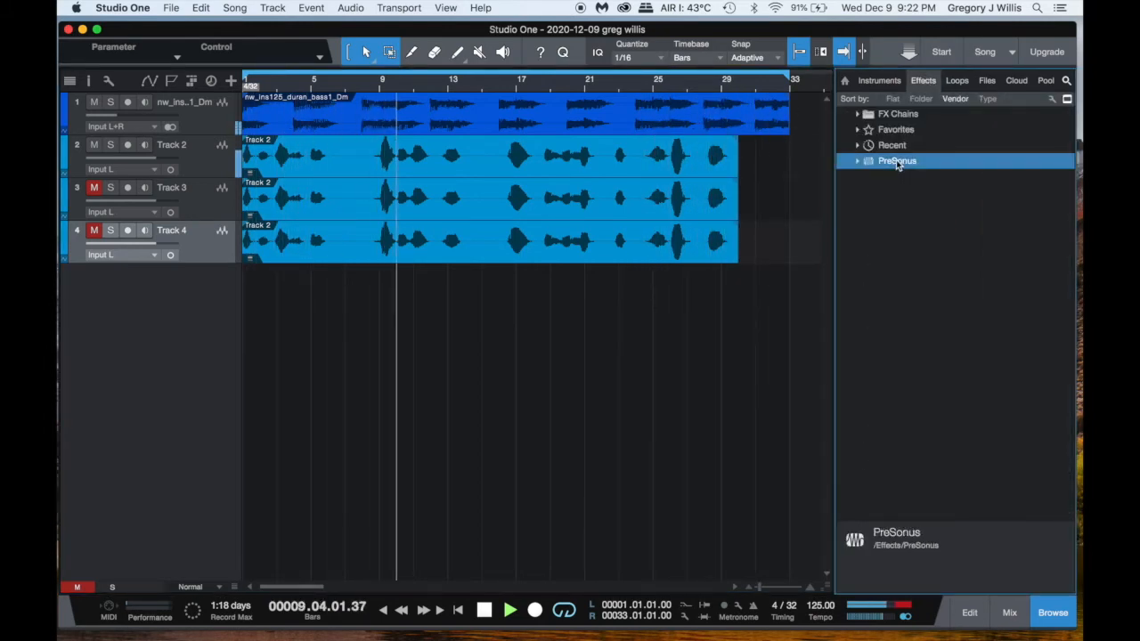
click(897, 163)
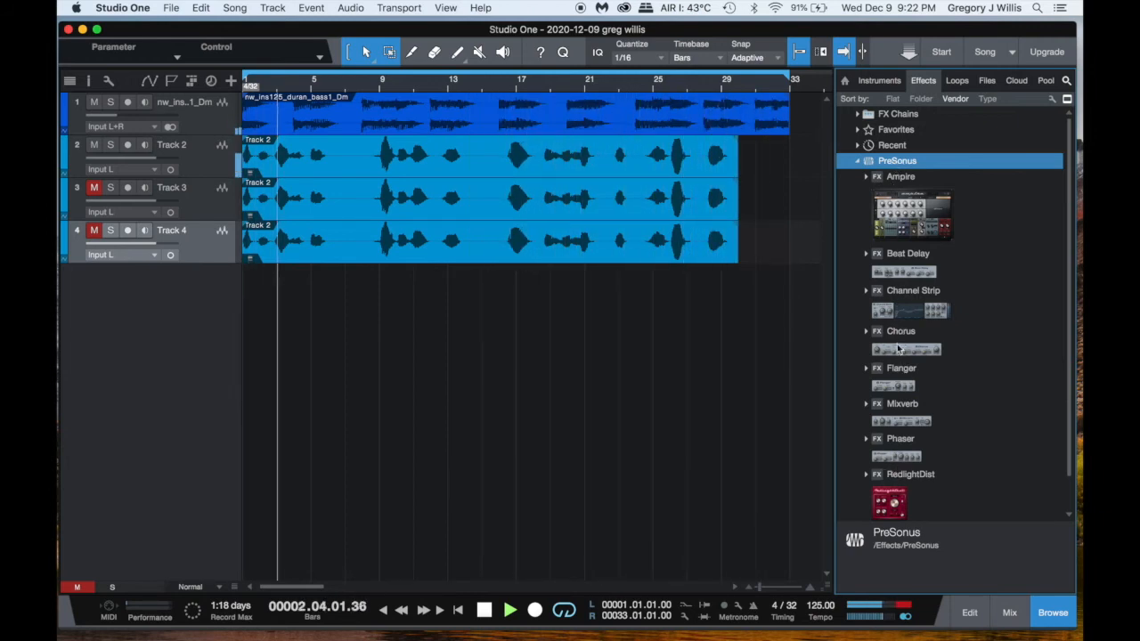
click(888, 388)
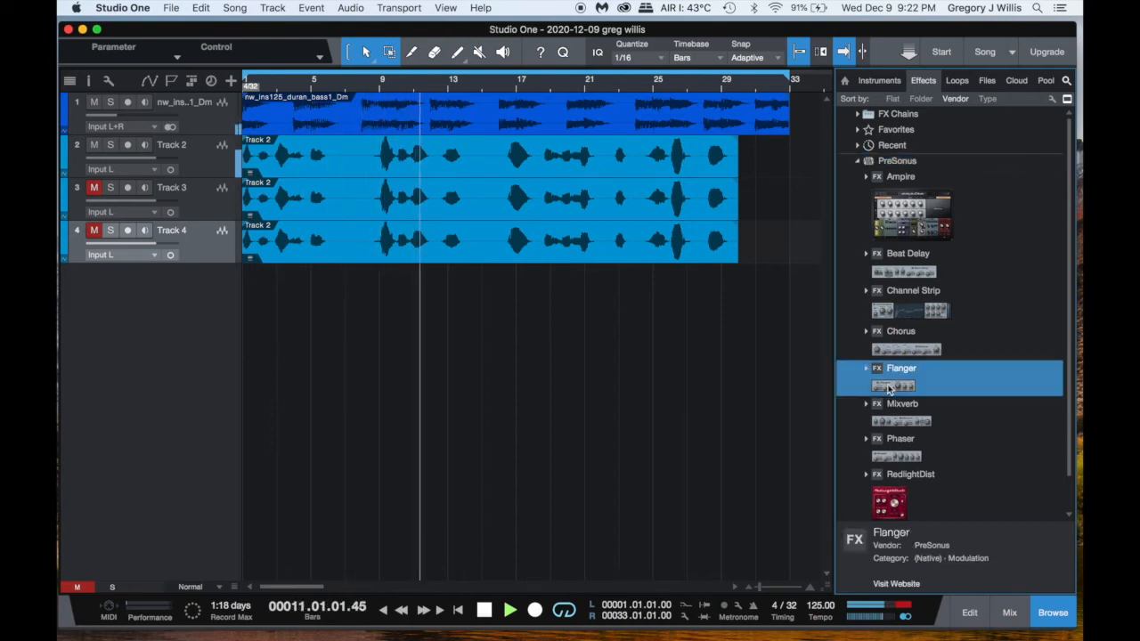
double_click(888, 387)
drag(888, 387, 364, 132)
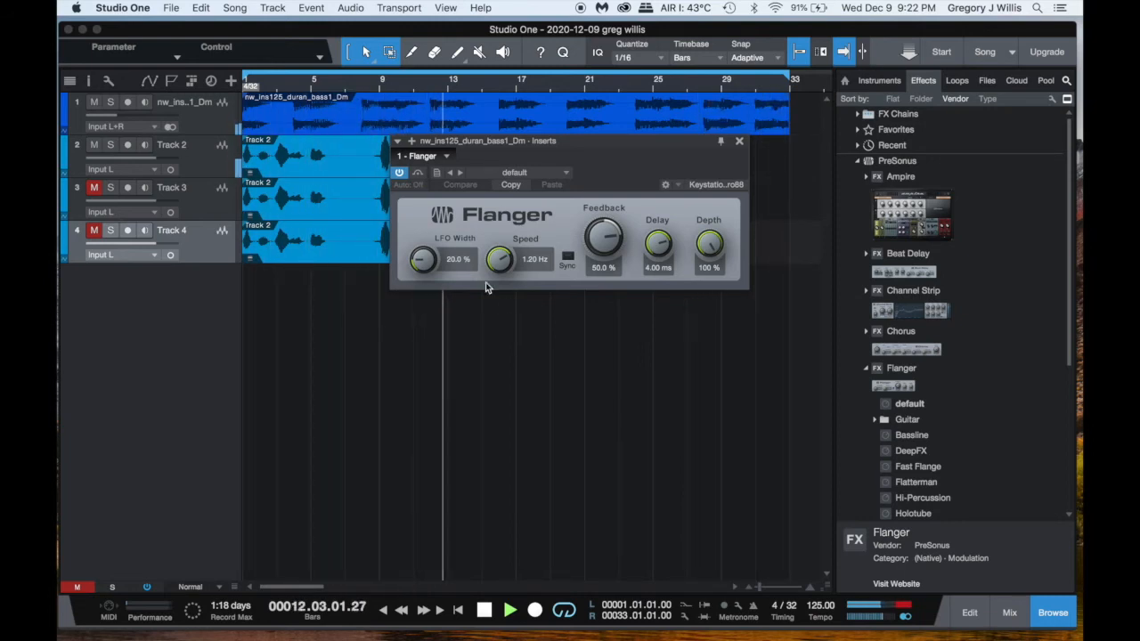
click(740, 141)
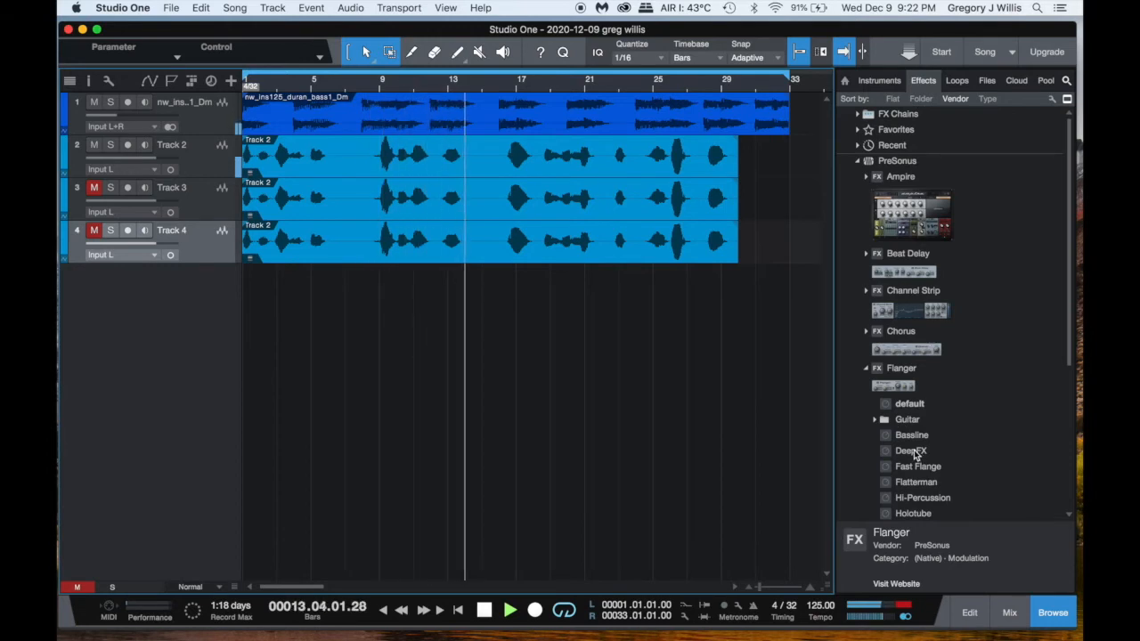
Step: Insert the default Flanger effect on Track 2 and raise that track's volume slightly
mouse_move(115, 116)
mouse_down()
mouse_move(142, 115)
mouse_move(122, 117)
mouse_up()
drag(910, 386, 484, 163)
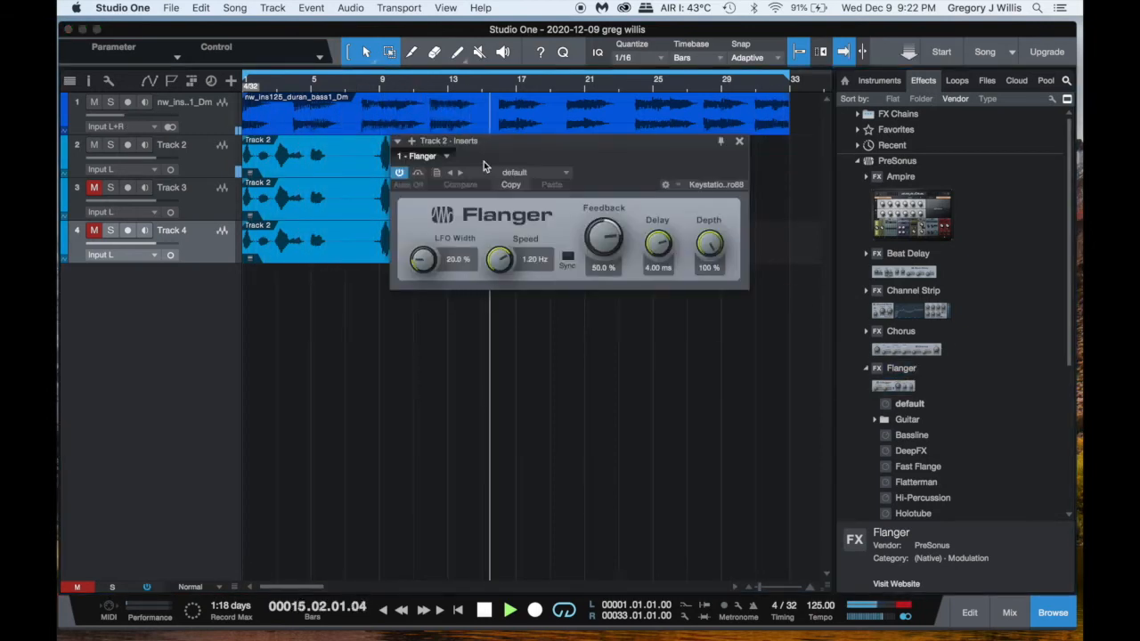
drag(665, 149, 596, 336)
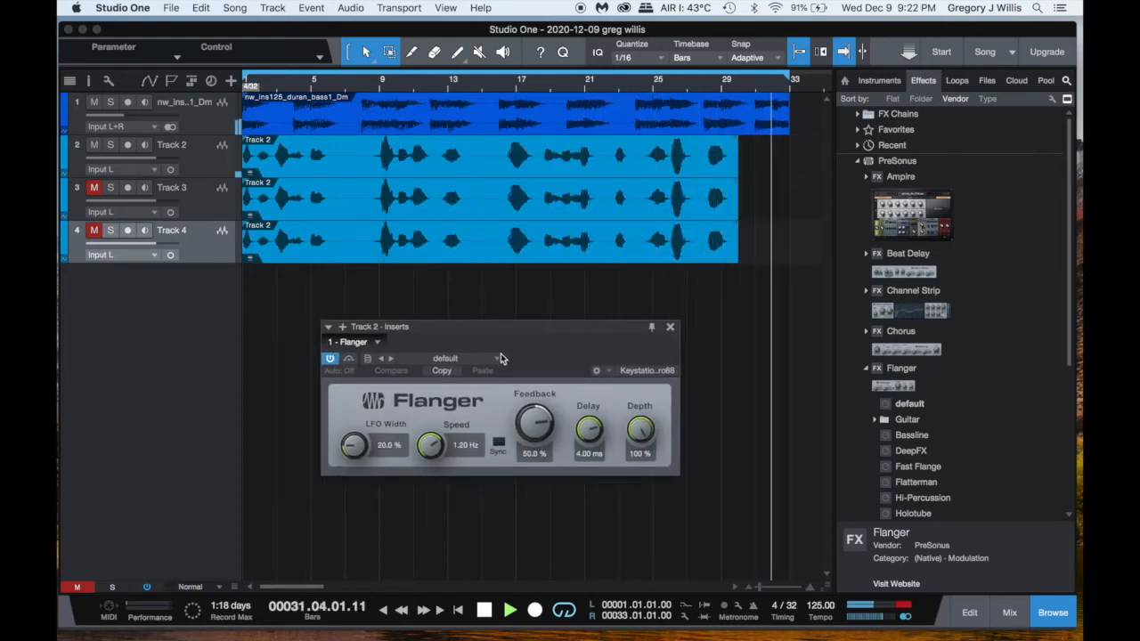
click(155, 159)
drag(155, 159, 166, 162)
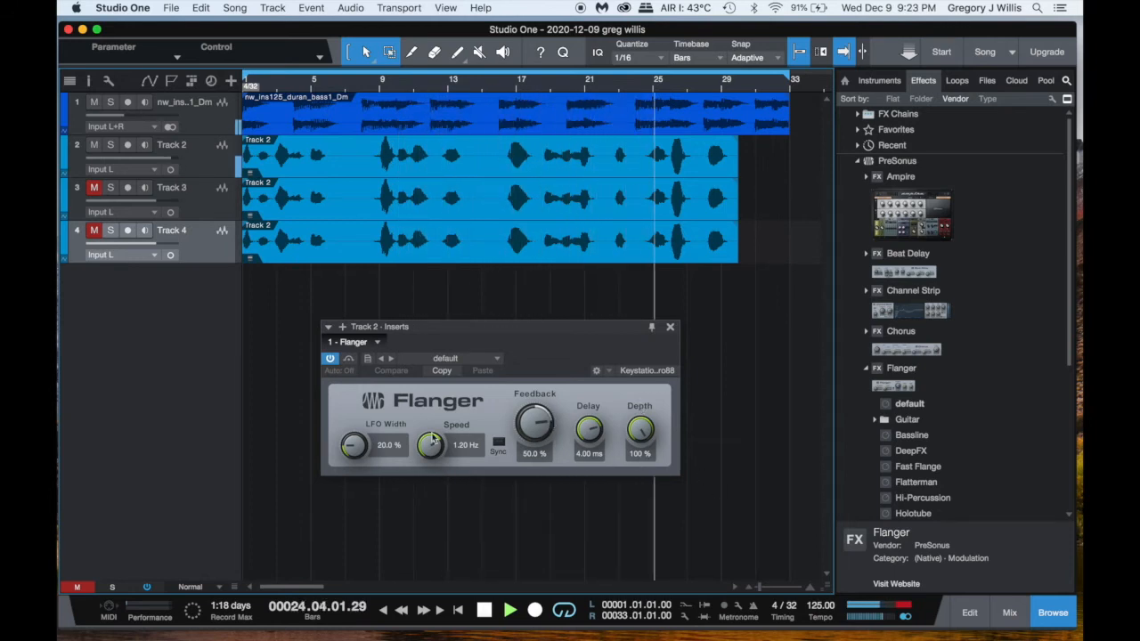
Step: Set the Flanger's speed to 2.31 Hz, LFO width to 92.5% and delay to 10.00 ms, and raise its feedback
drag(430, 446, 435, 390)
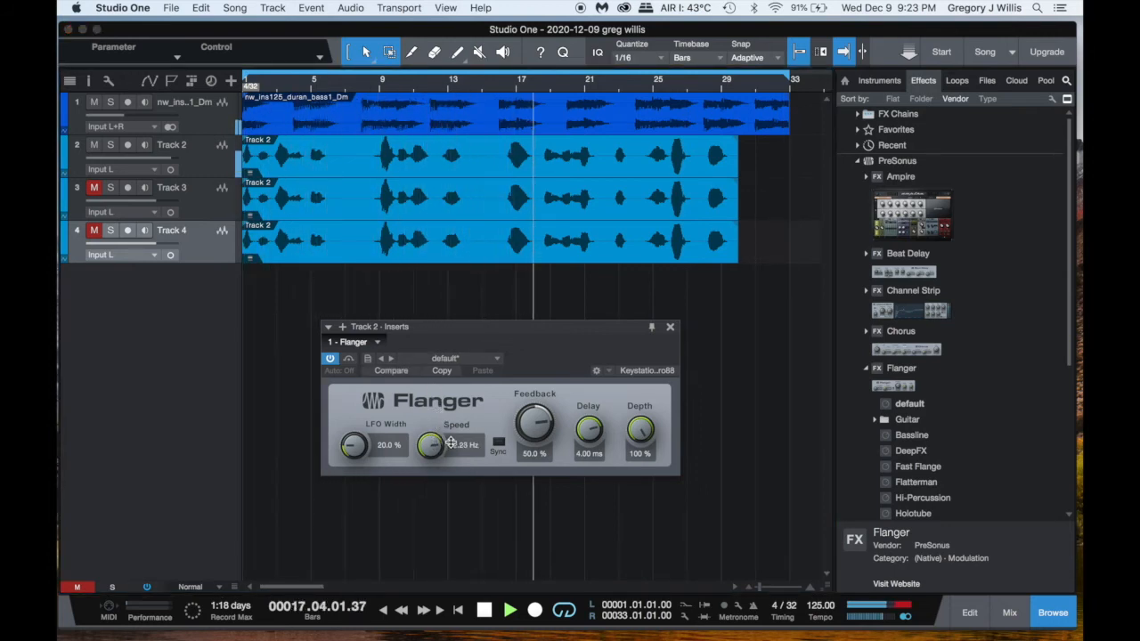
drag(348, 449, 408, 404)
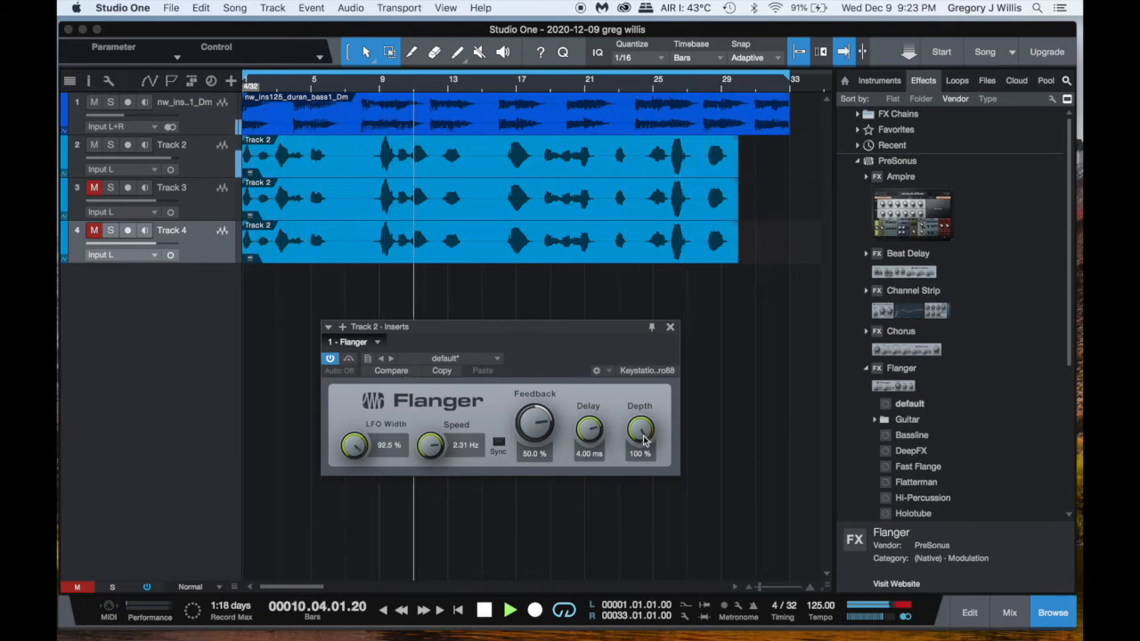
drag(589, 431, 607, 339)
drag(535, 424, 545, 331)
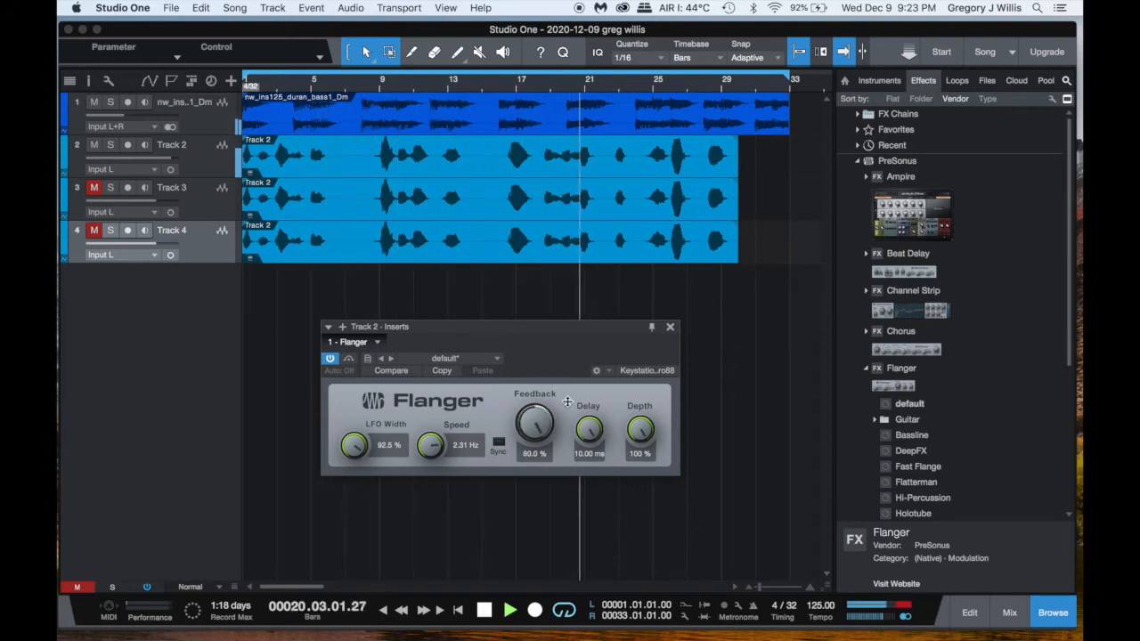
Step: Set the Flanger on Track 2 to 84.0% LFO width, 1.82 Hz speed, 76.5% feedback and 3.49 ms delay, and close its window
drag(546, 437, 555, 406)
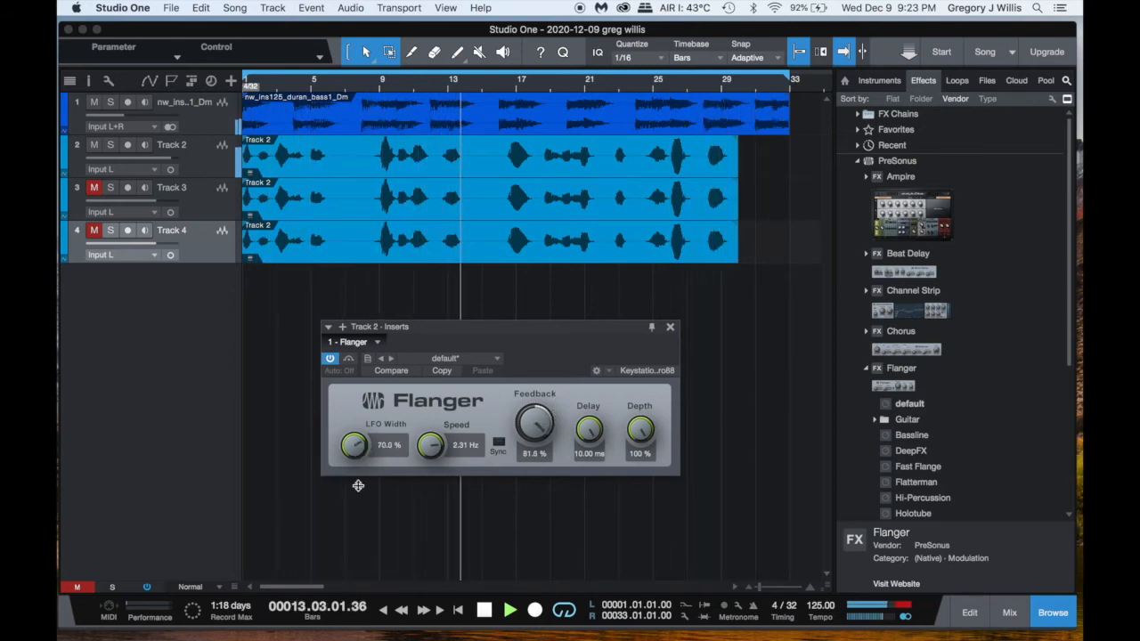
drag(437, 469, 437, 473)
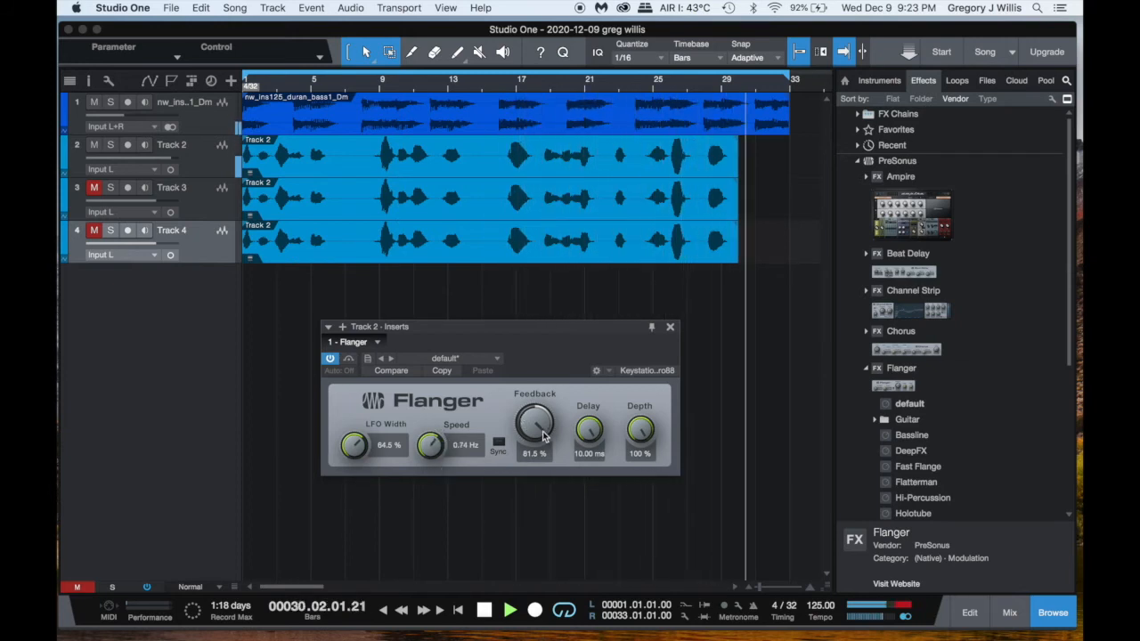
mouse_move(534, 425)
mouse_down()
mouse_move(539, 443)
mouse_move(547, 430)
mouse_up()
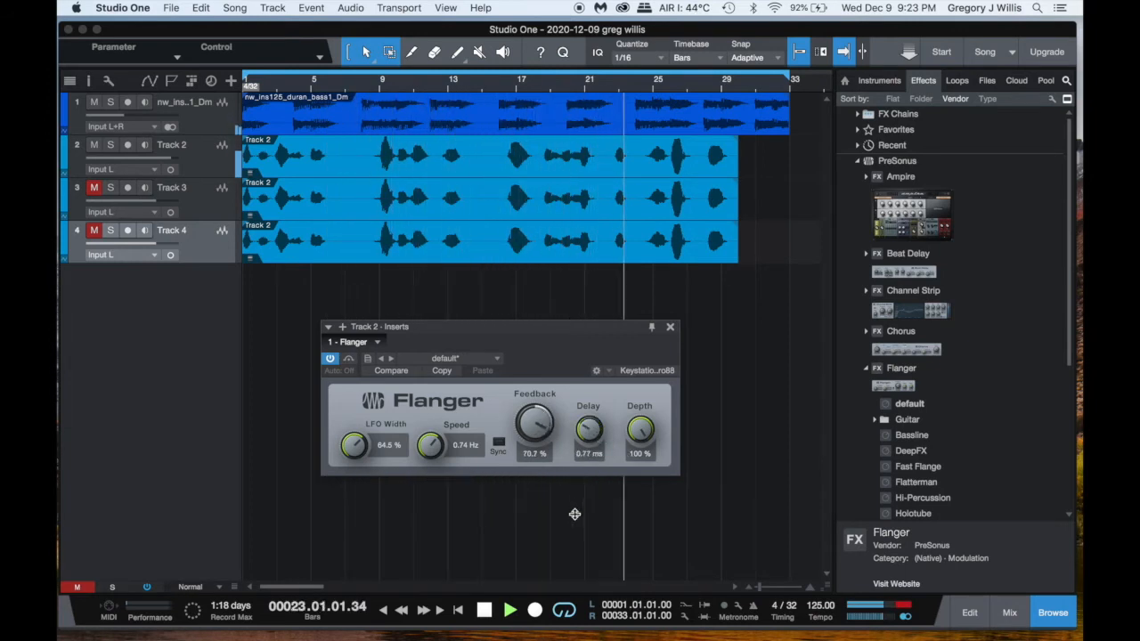
drag(587, 481, 589, 476)
drag(648, 435, 644, 428)
drag(542, 426, 569, 364)
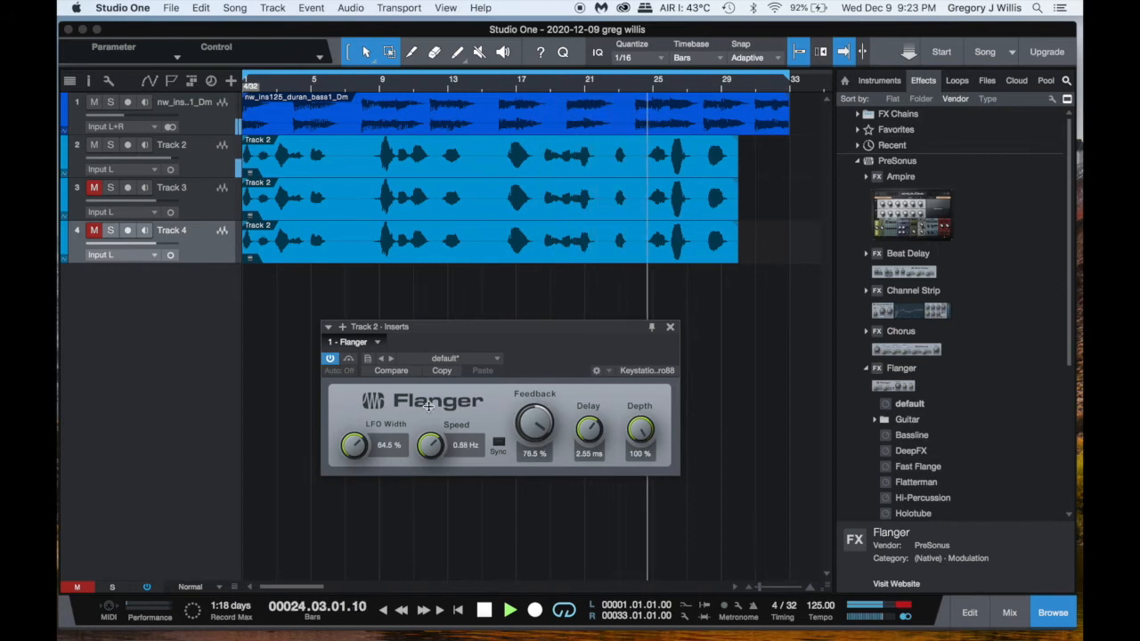
drag(429, 409, 430, 434)
drag(359, 445, 357, 412)
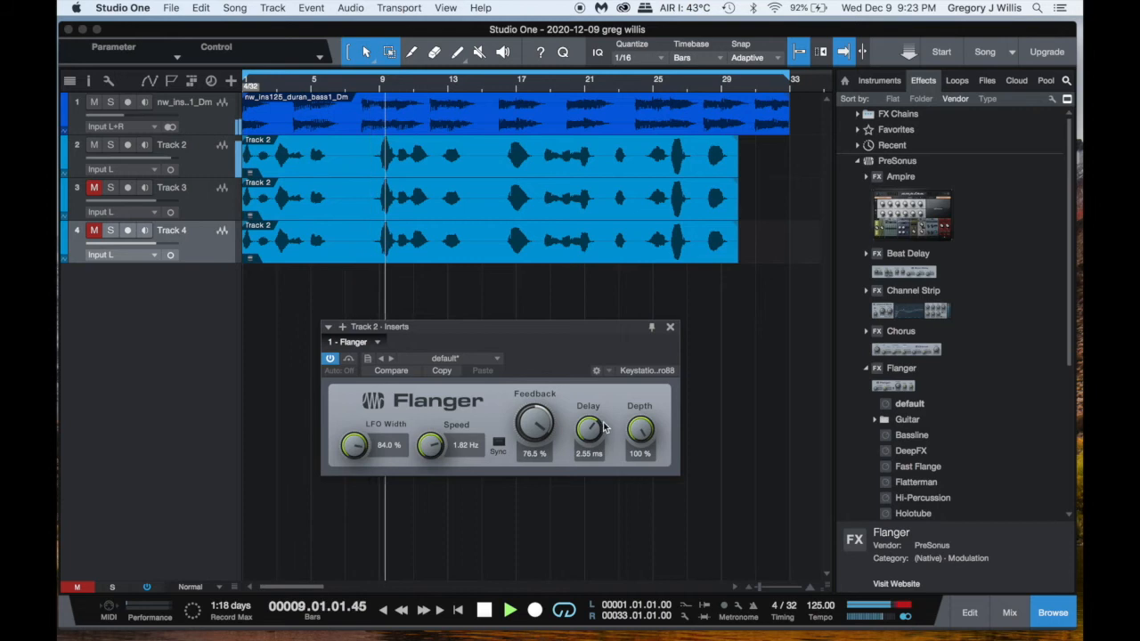
drag(595, 428, 592, 417)
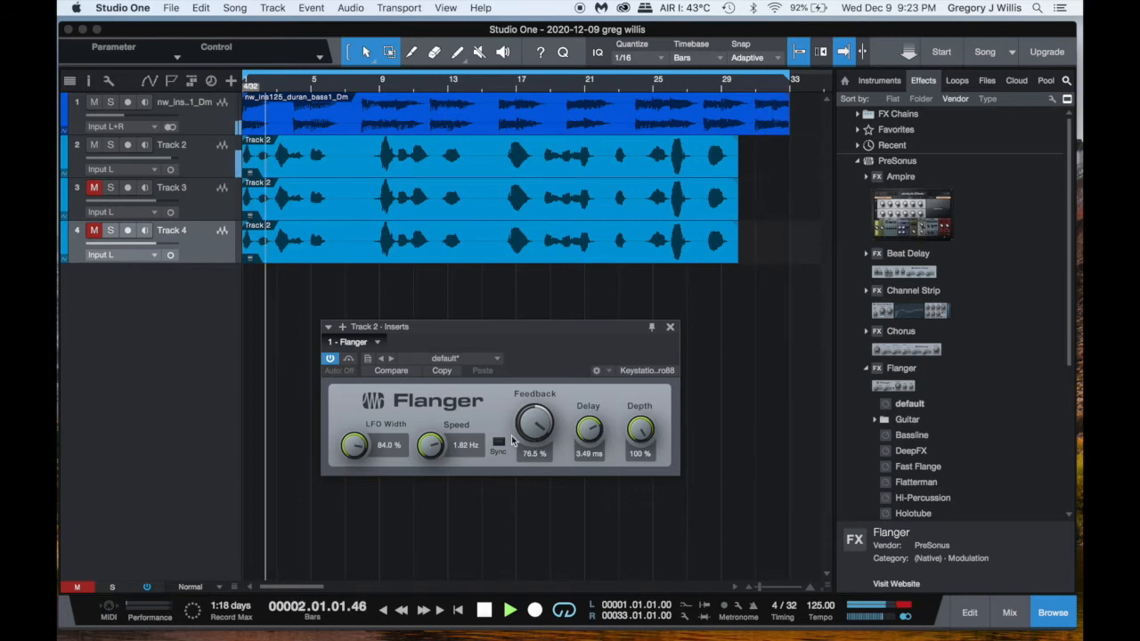
click(672, 329)
Step: Mute Track 2, unmute Track 3, and insert the default Phaser effect from the PreSonus effects on Track 3
click(93, 146)
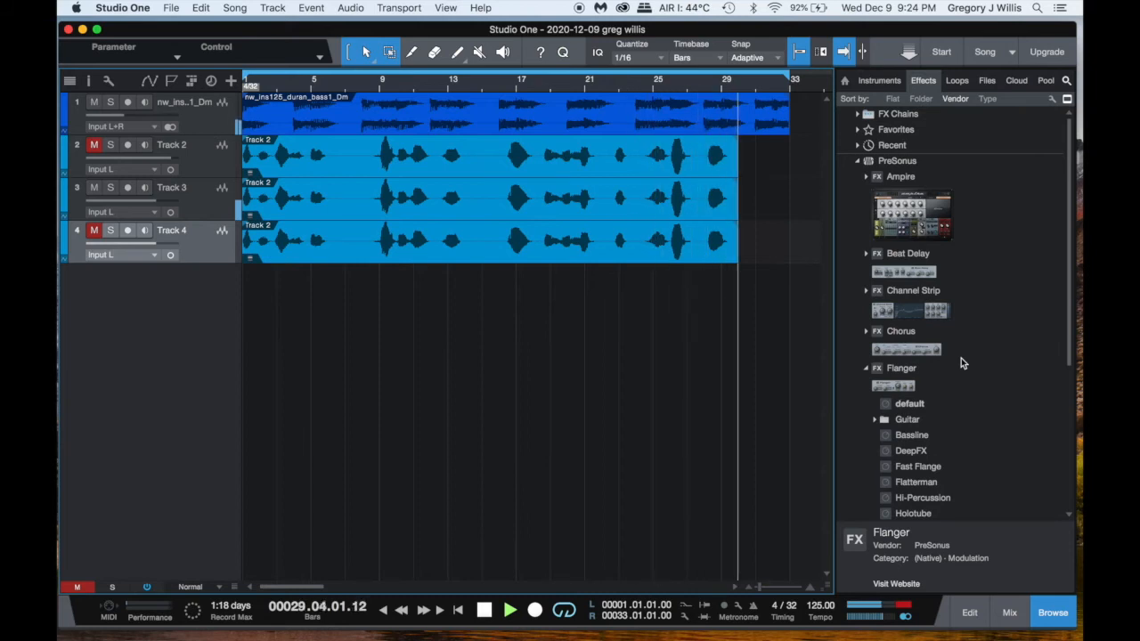
scroll(961, 363, down, 2)
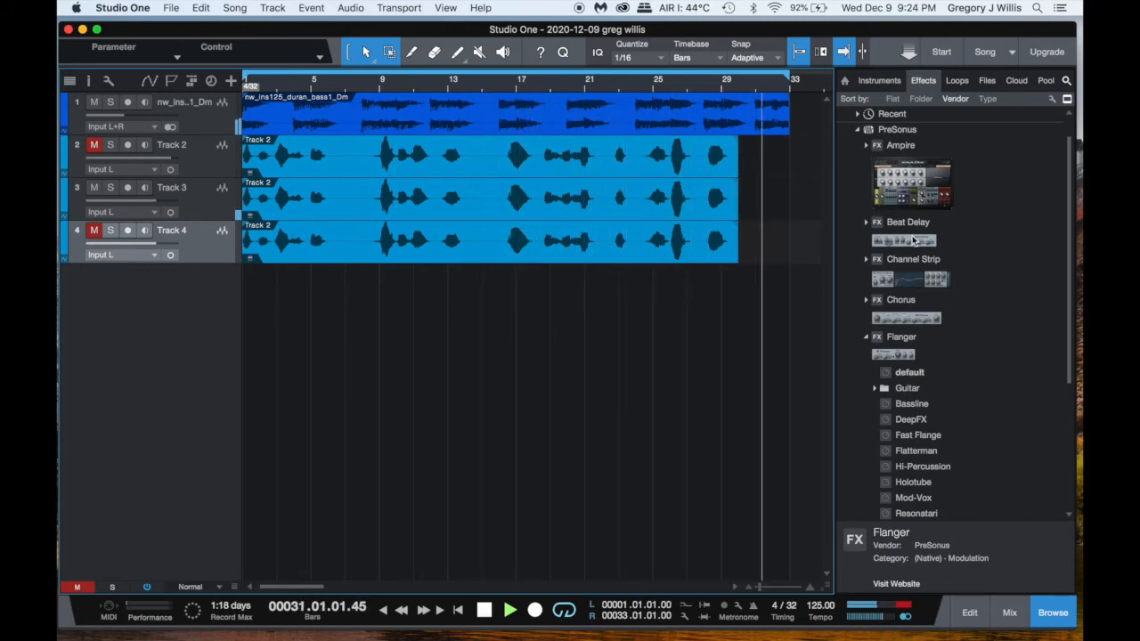
double_click(903, 130)
double_click(903, 131)
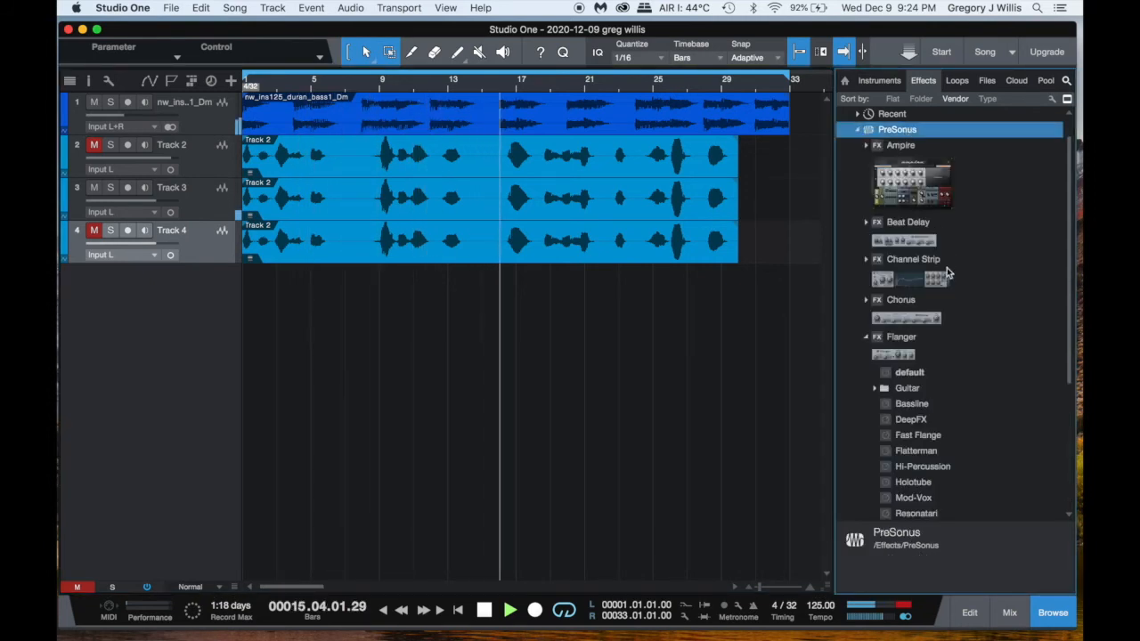
click(908, 392)
double_click(909, 390)
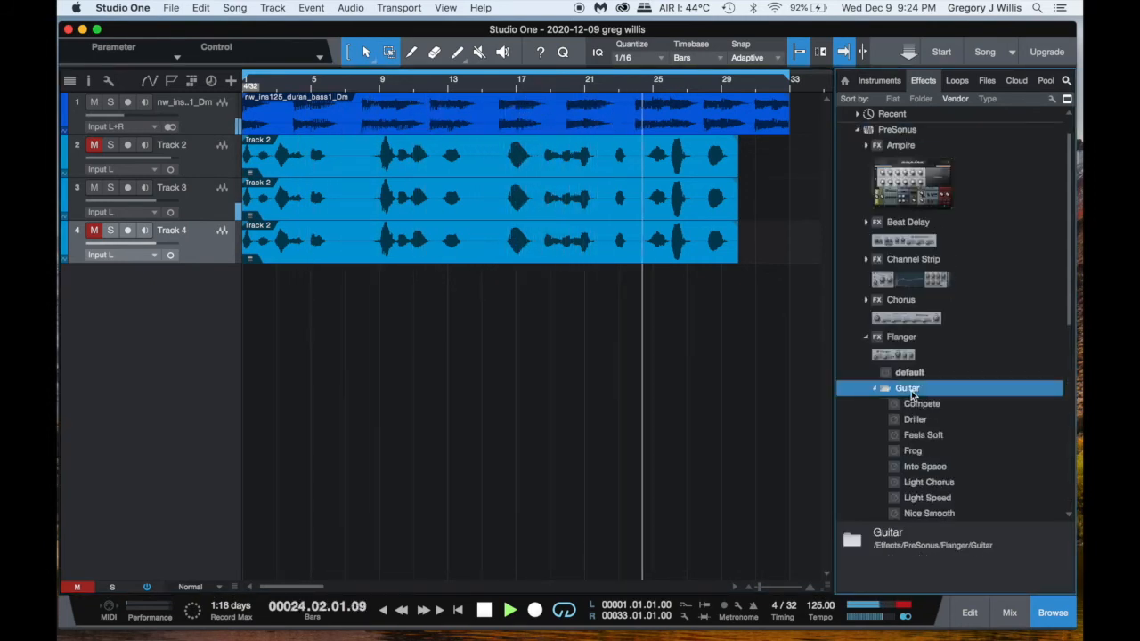
double_click(915, 391)
scroll(958, 453, down, 10)
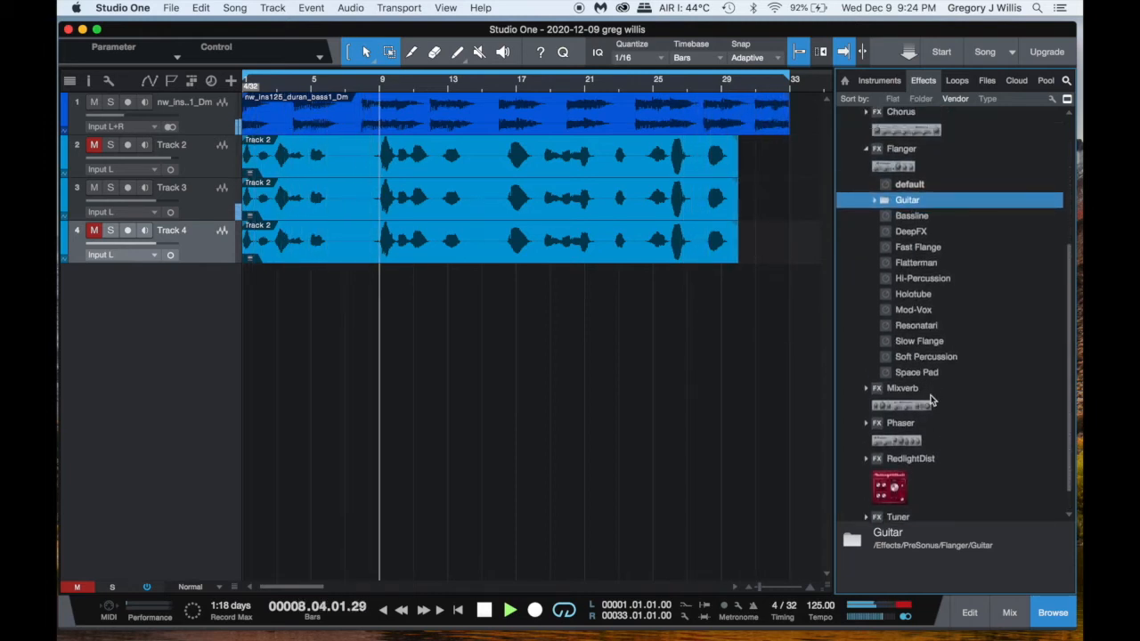
drag(903, 442, 457, 202)
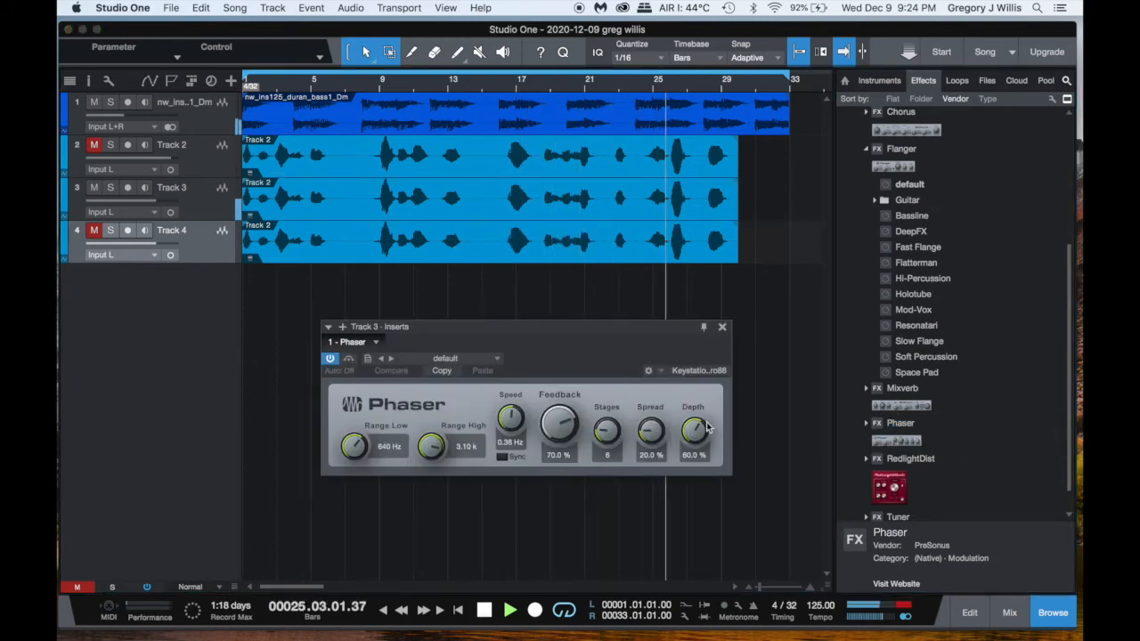
Step: Set the Phaser's depth to 100%, spread to 97.0%, stages to 17, feedback to 95.0% and speed to 3.03 Hz
drag(700, 425, 702, 344)
drag(653, 427, 655, 359)
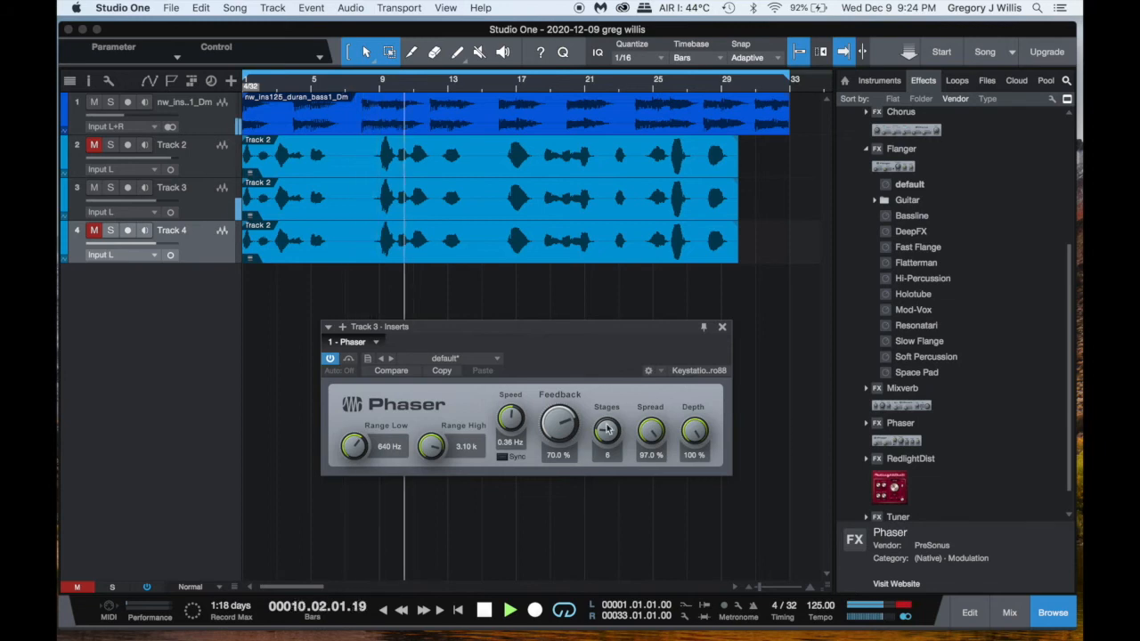
drag(599, 431, 613, 387)
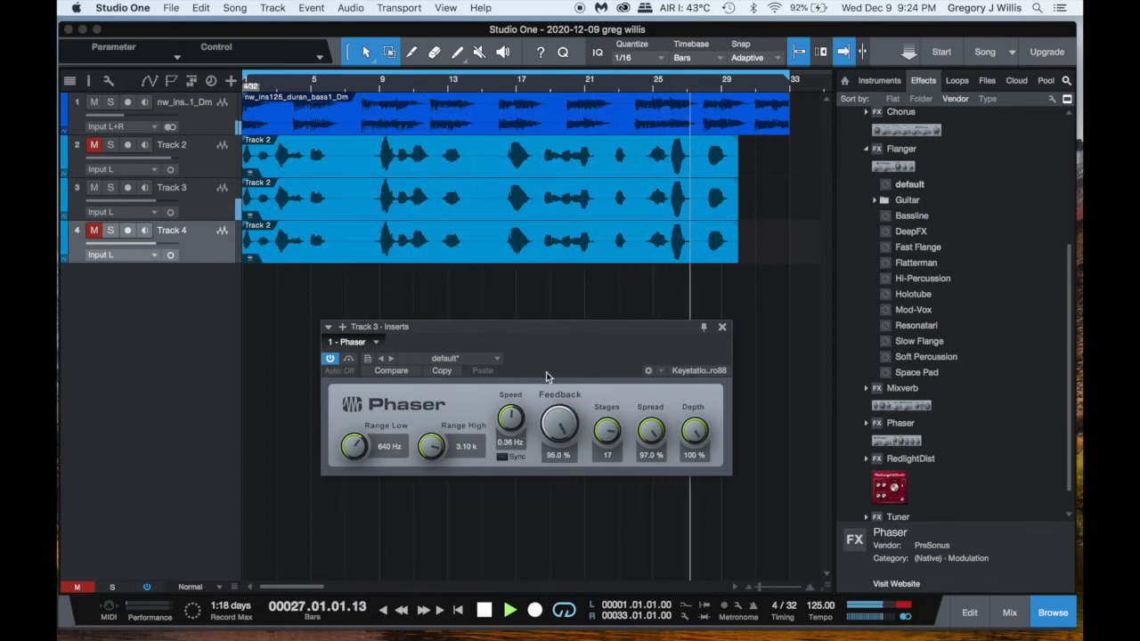
drag(512, 422, 508, 362)
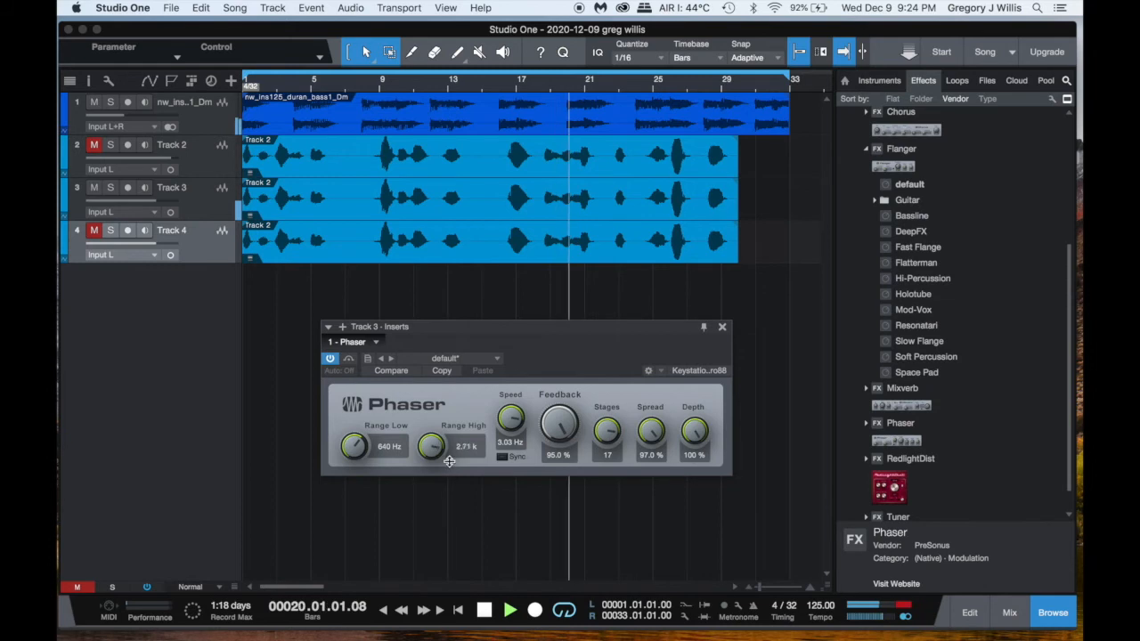
Step: Set the Phaser's low range to 2.61 k and its high range to 3.83 k
drag(435, 501, 441, 487)
drag(437, 443, 437, 414)
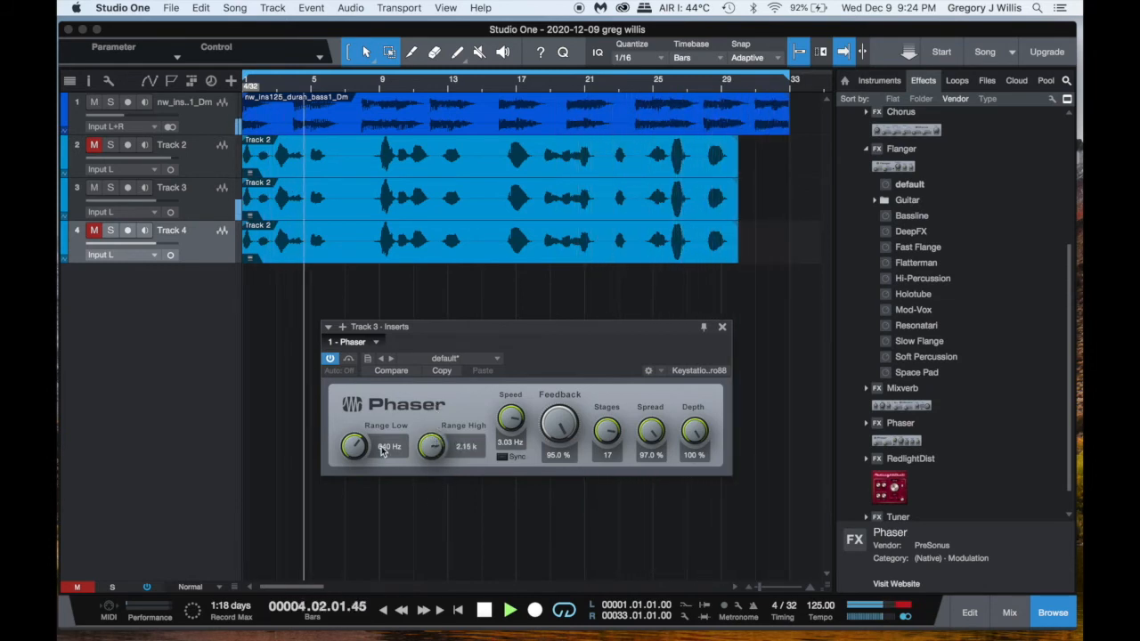
drag(358, 437, 352, 389)
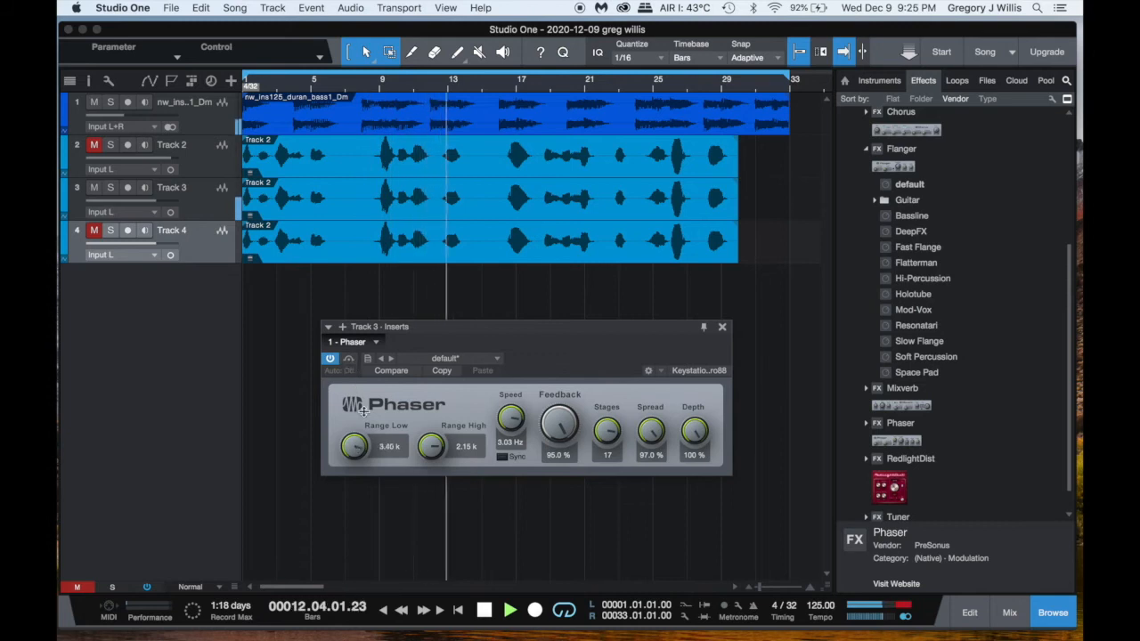
drag(372, 494, 381, 419)
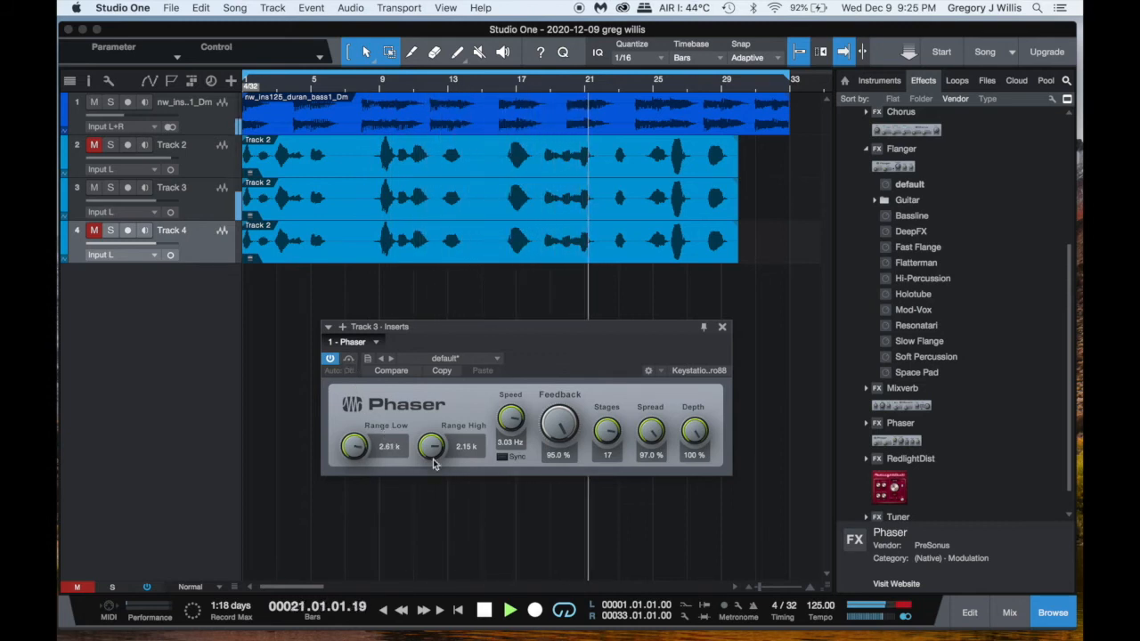
drag(443, 448, 437, 382)
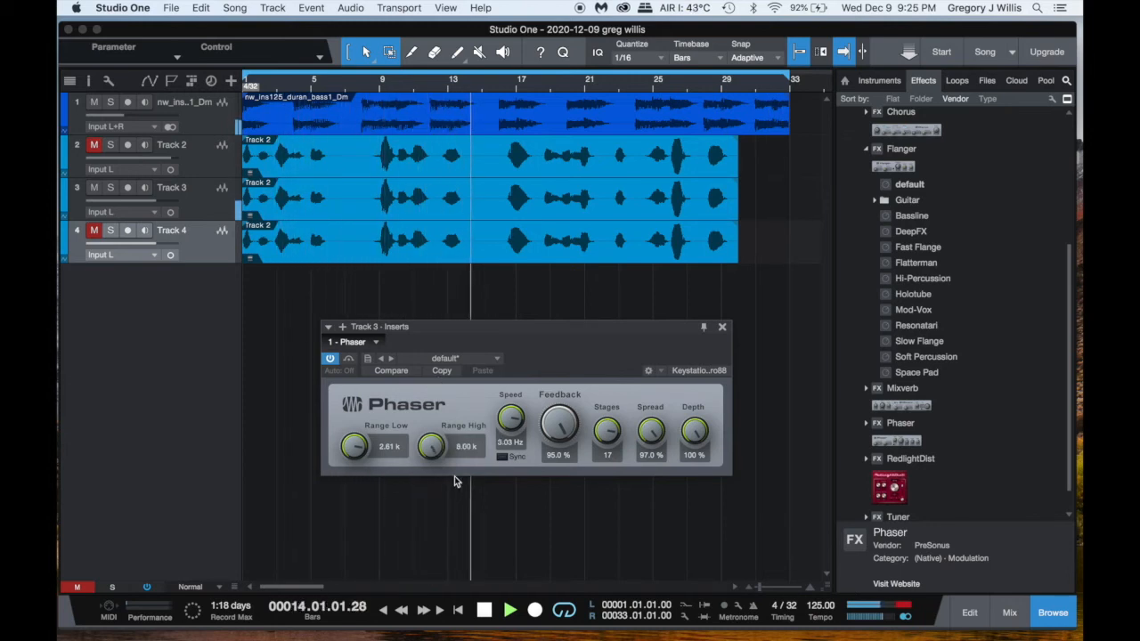
drag(434, 452, 433, 468)
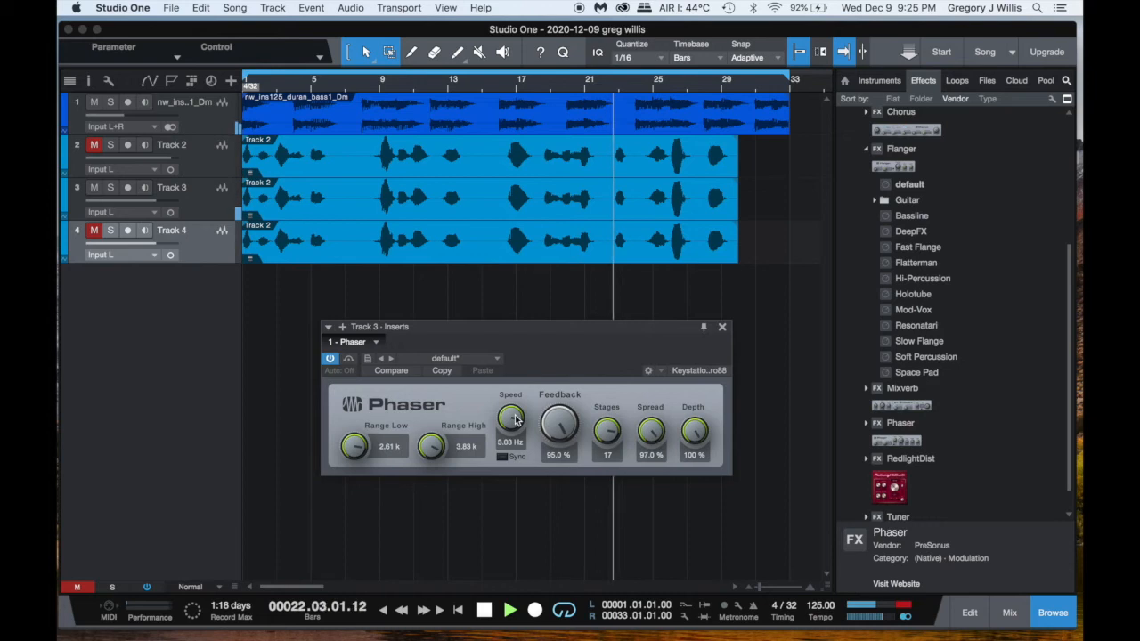
Step: Set the Phaser's speed to 0.70 Hz, stages to 16 and spread to 100%, and close its window
drag(568, 435, 629, 353)
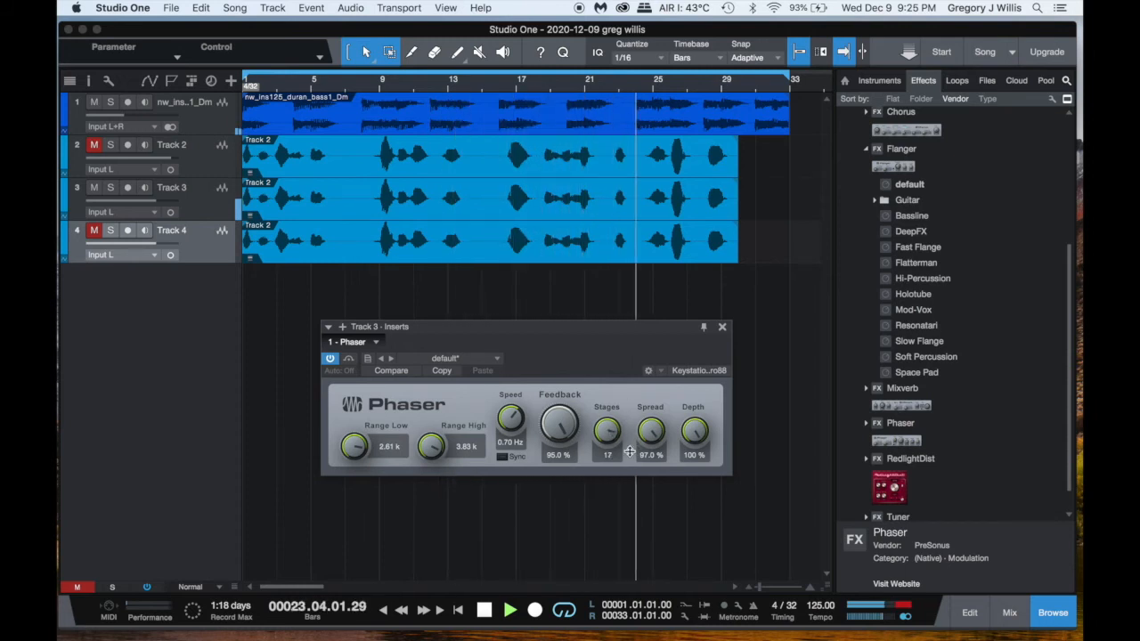
drag(651, 433, 645, 488)
drag(660, 437, 669, 415)
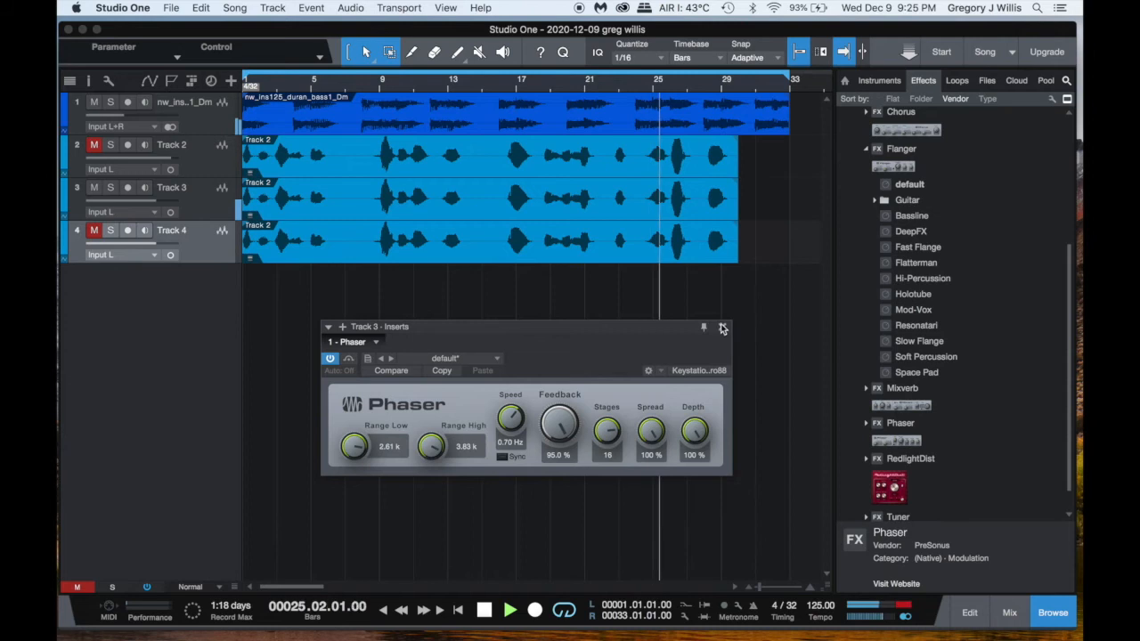
click(722, 329)
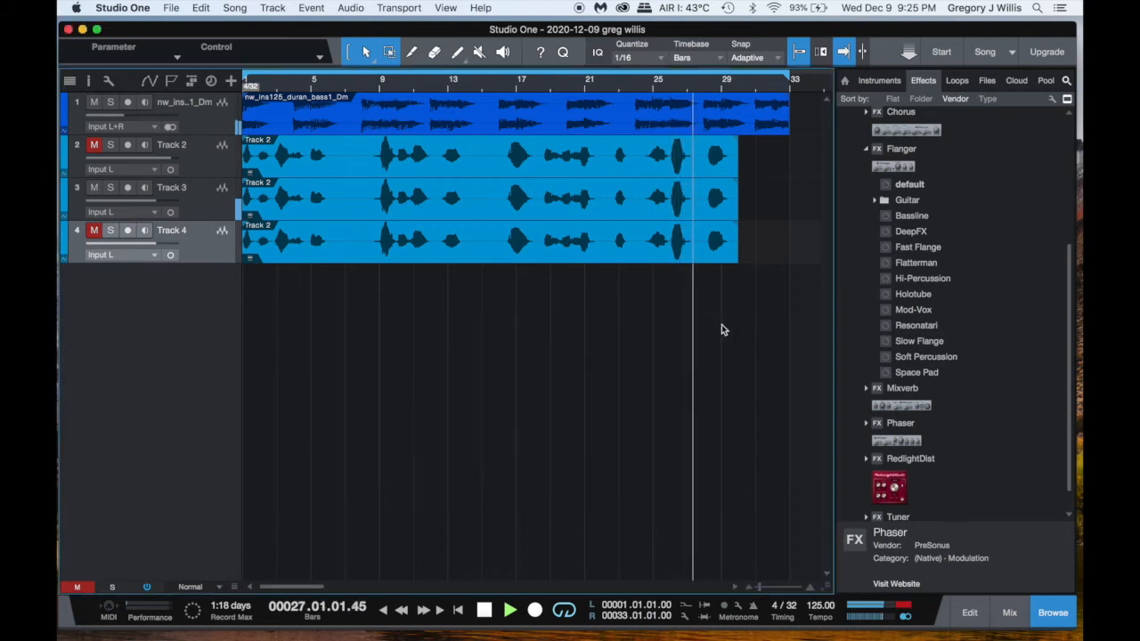
Step: Unmute Track 2 and balance it with Track 3, lowering Track 2 to about -4.5 dB and turning Track 3 down
click(93, 146)
mouse_move(169, 161)
mouse_move(130, 205)
drag(150, 161, 154, 160)
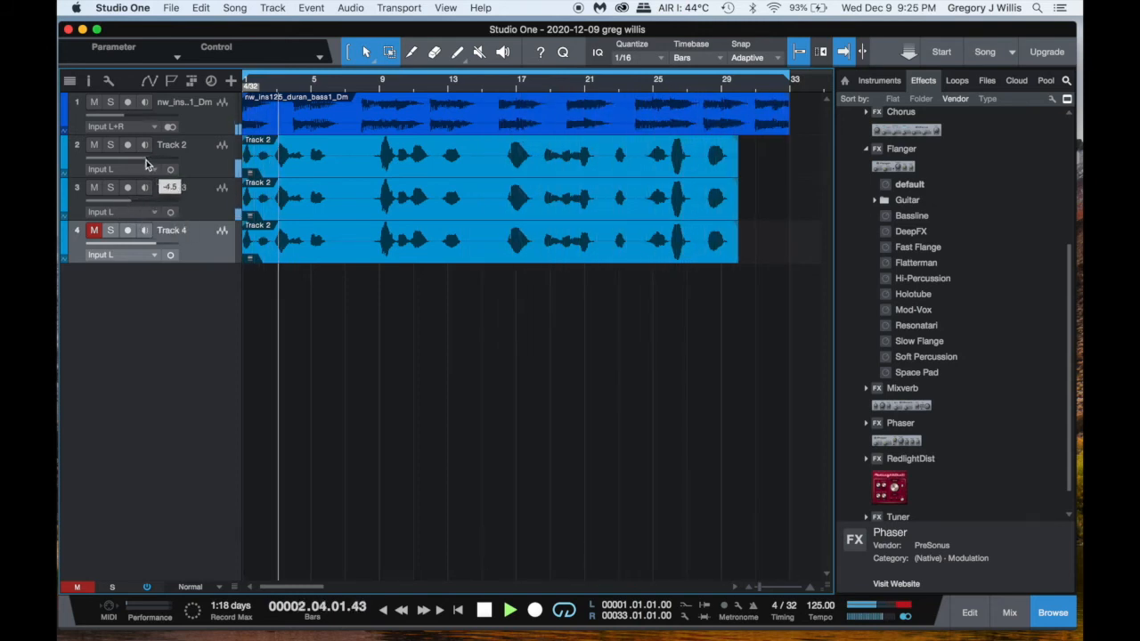
drag(146, 160, 145, 160)
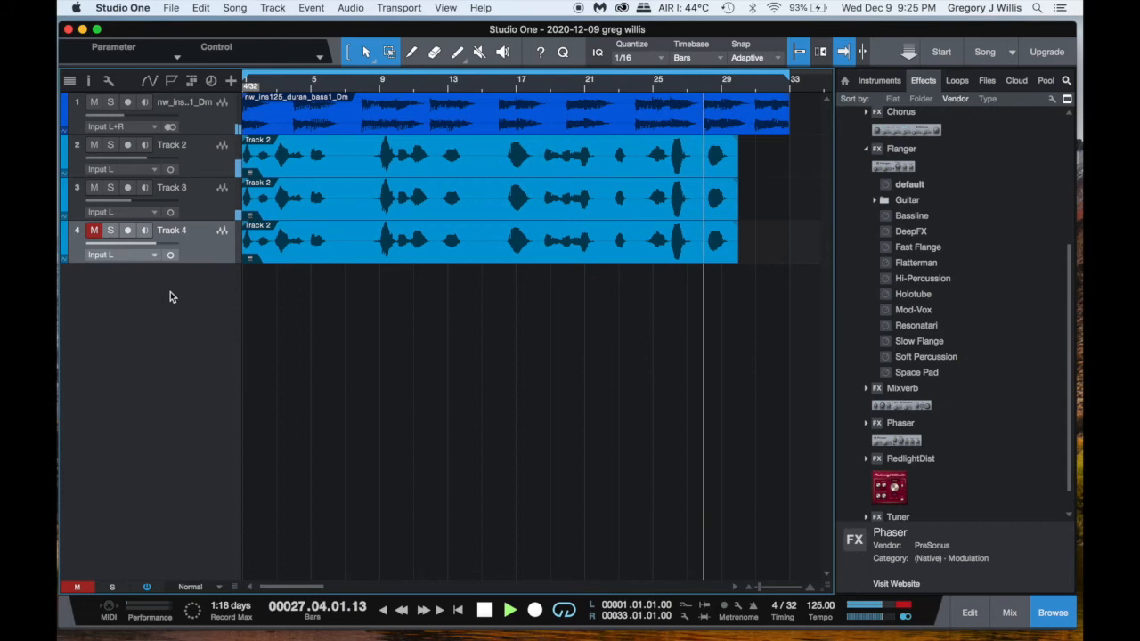
Step: Mute Tracks 2 and 3 and unmute Track 4
click(94, 187)
click(94, 145)
click(94, 230)
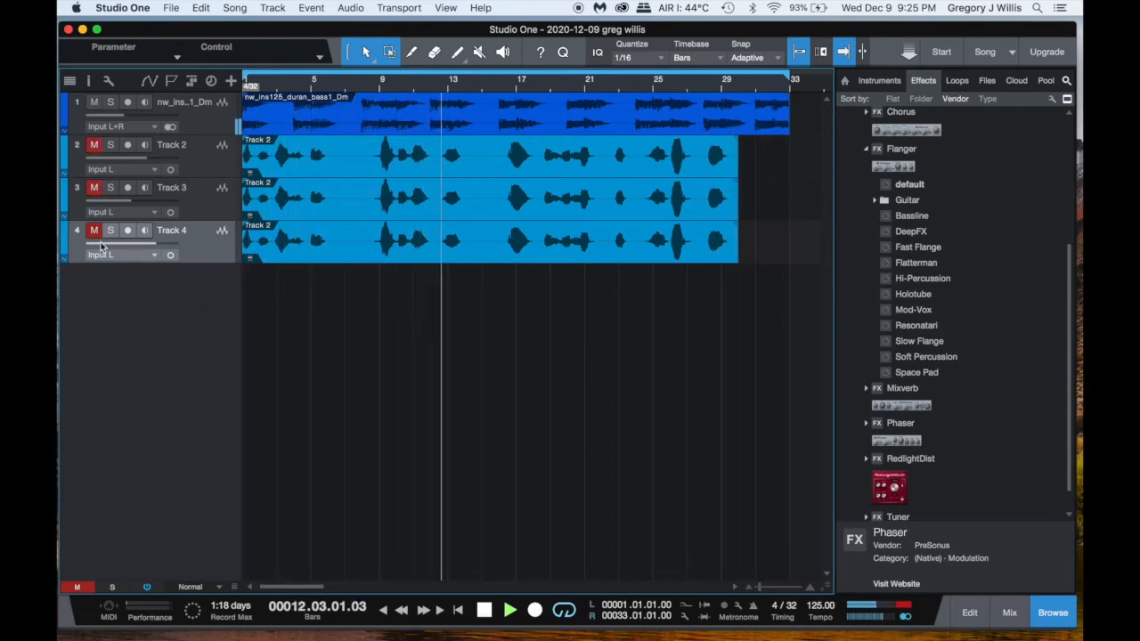
Step: Stop playback, transpose the audio clip on Track 4 by 13, and play the song briefly to hear it
right_click(483, 258)
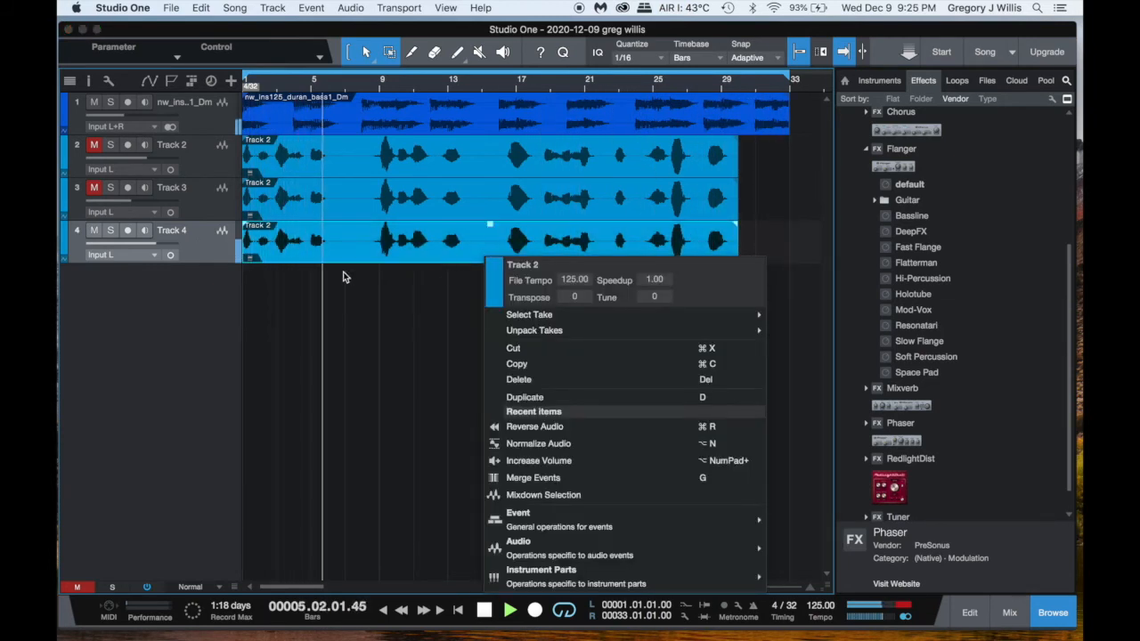
click(479, 611)
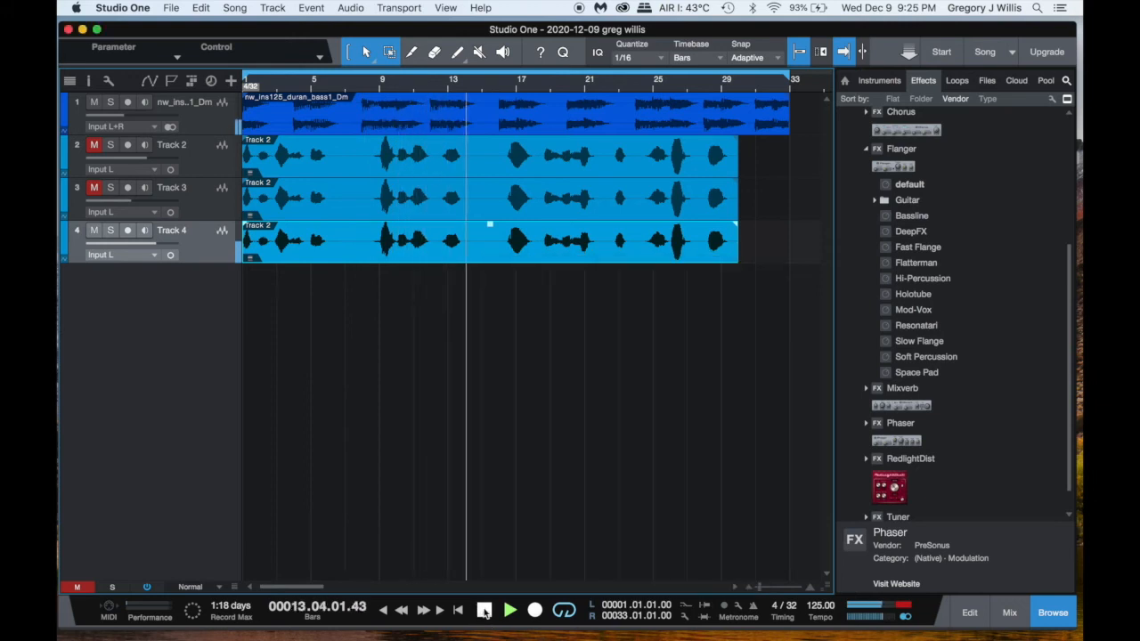
right_click(477, 255)
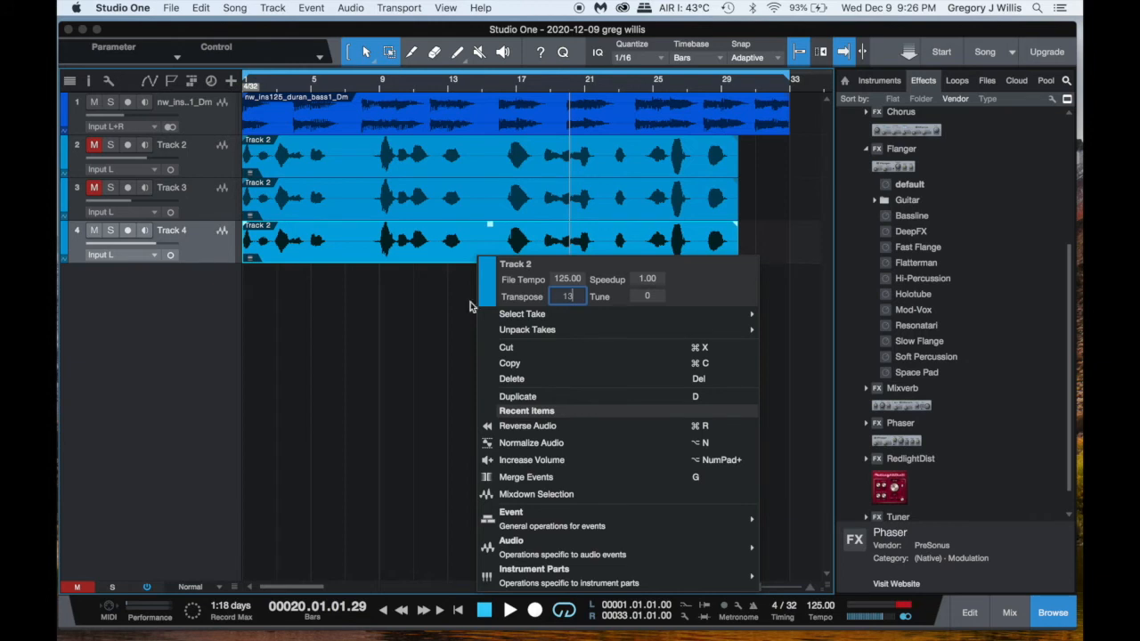
key(Return)
click(511, 611)
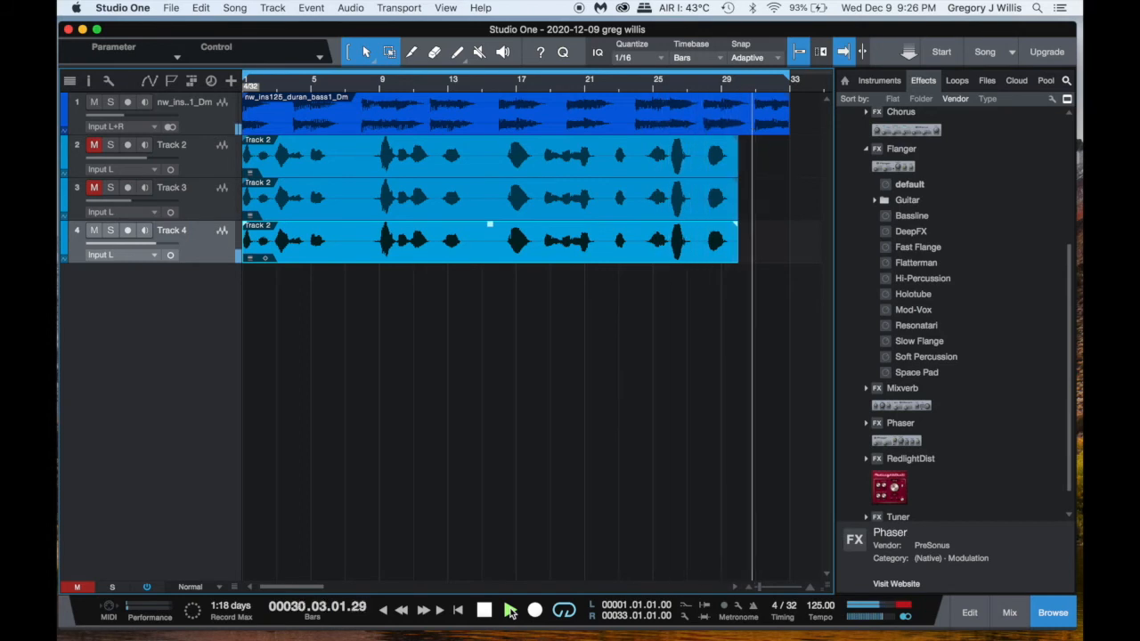
click(483, 611)
click(485, 612)
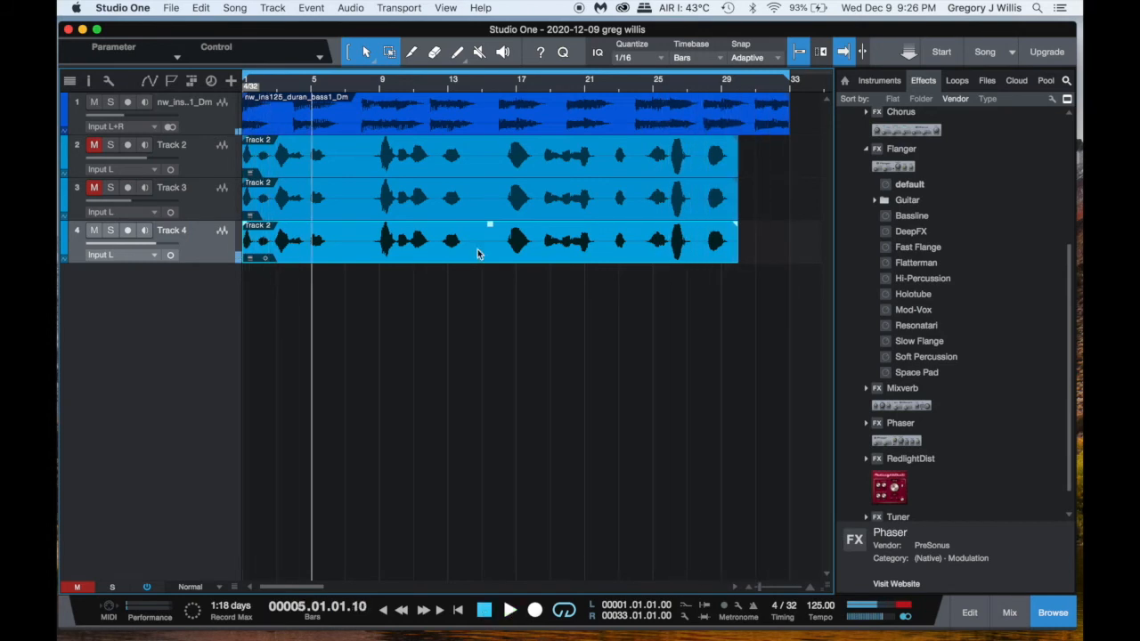
Step: Set the transposition of Track 4's audio clip to -12 and play the song
right_click(477, 254)
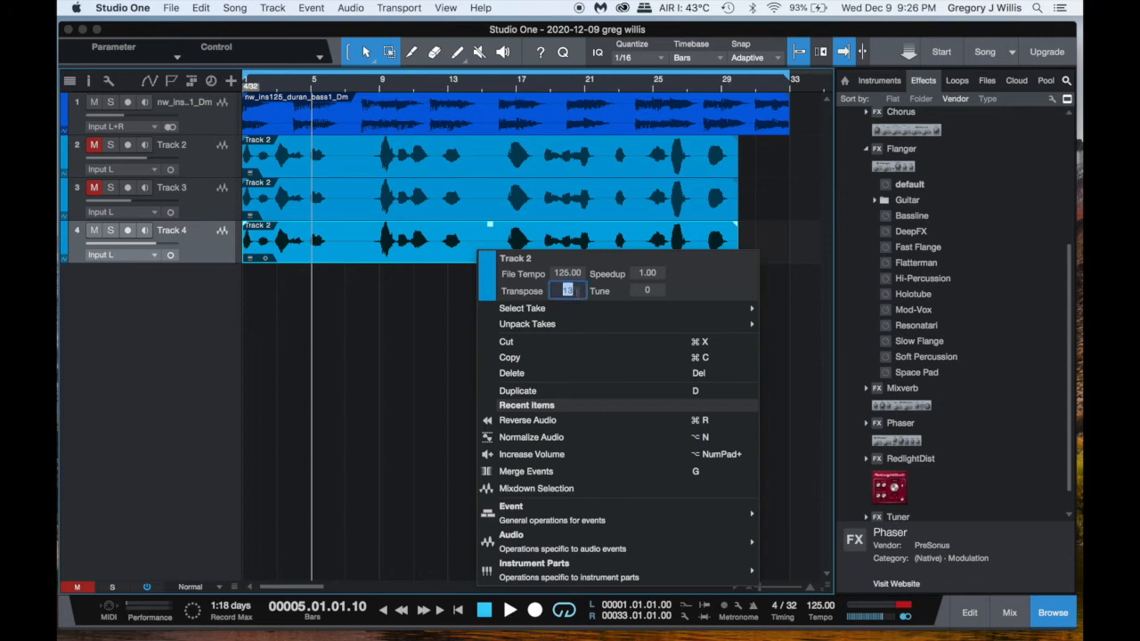
key(BackSpace)
text(-12)
click(509, 611)
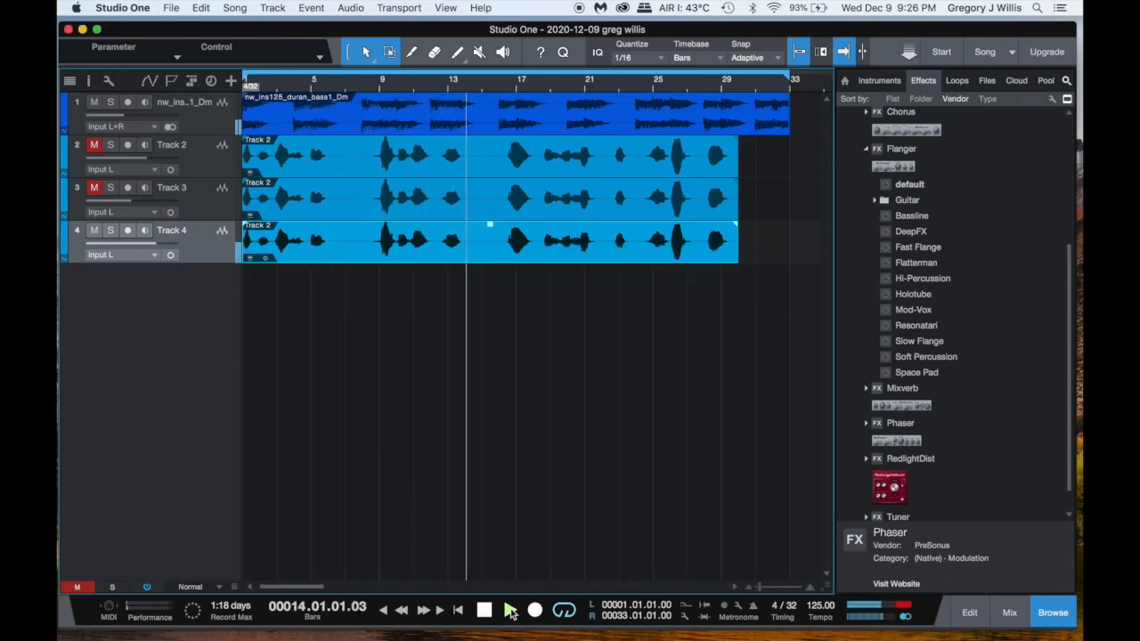
Step: Unmute Tracks 2 and 3 and raise the bass loop's volume during playback
click(96, 189)
click(92, 146)
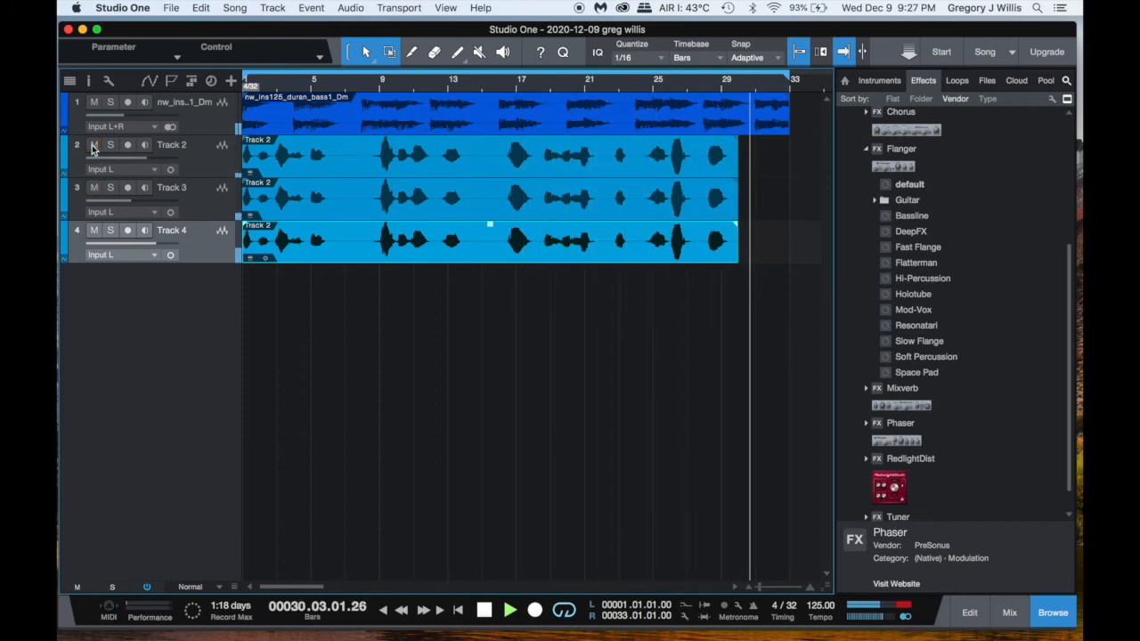
drag(124, 116, 147, 116)
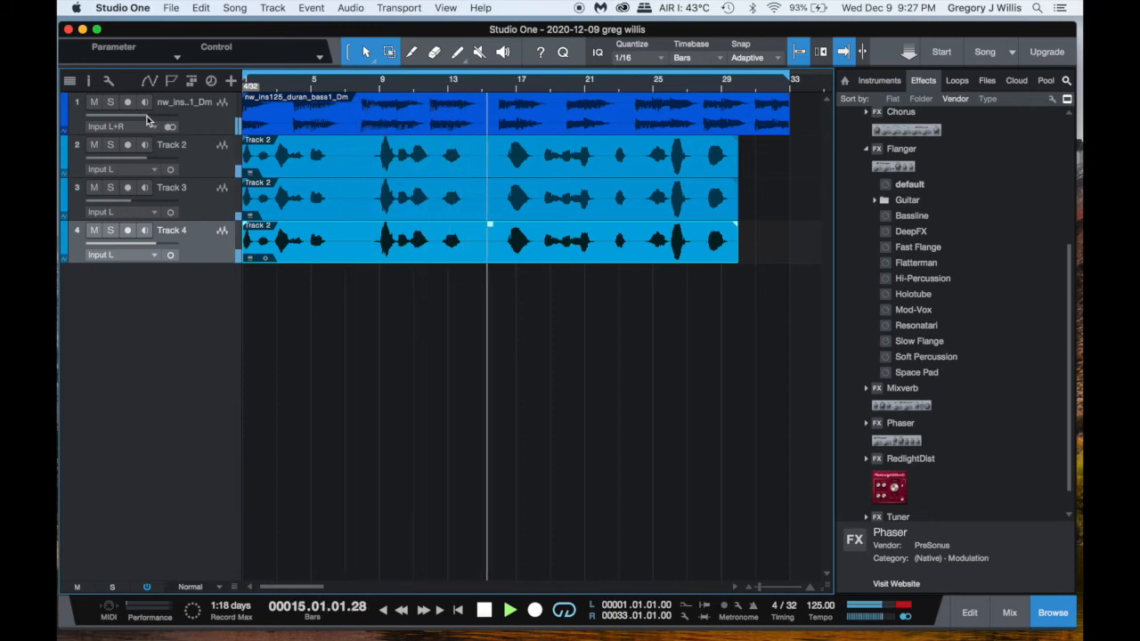
Step: Set the bass loop's volume to about -1.6 dB and mute Tracks 2 and 3 during playback
mouse_move(164, 121)
mouse_down()
mouse_move(103, 120)
mouse_move(160, 114)
mouse_up()
click(93, 144)
click(94, 187)
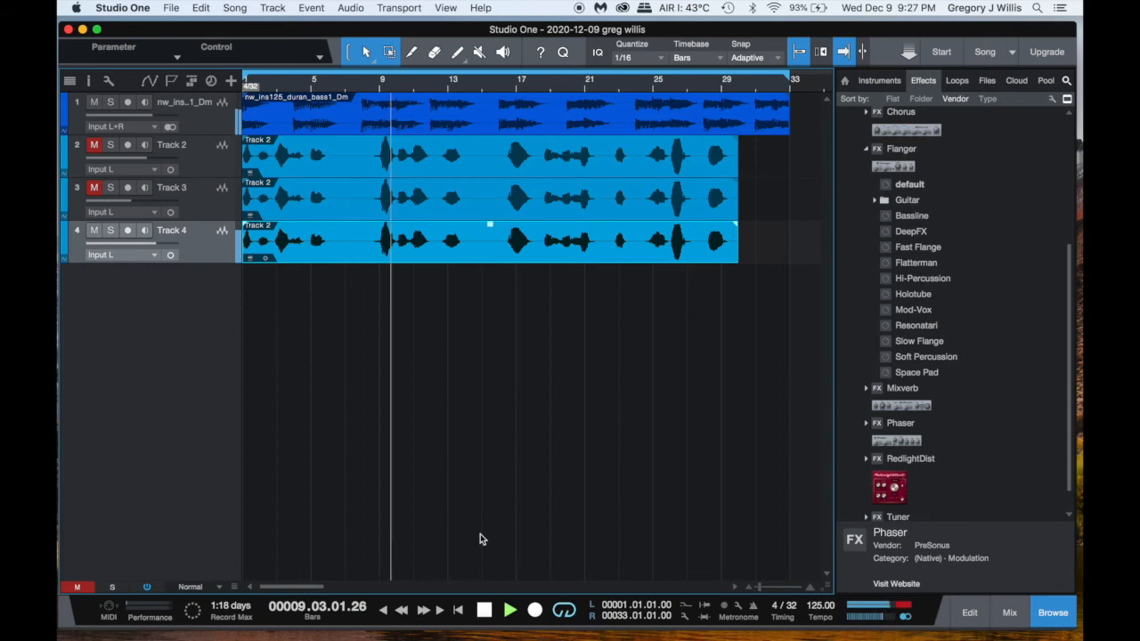
Step: Stop playback, set the transposition of Track 4's audio clip to -24, and play the song
key(space)
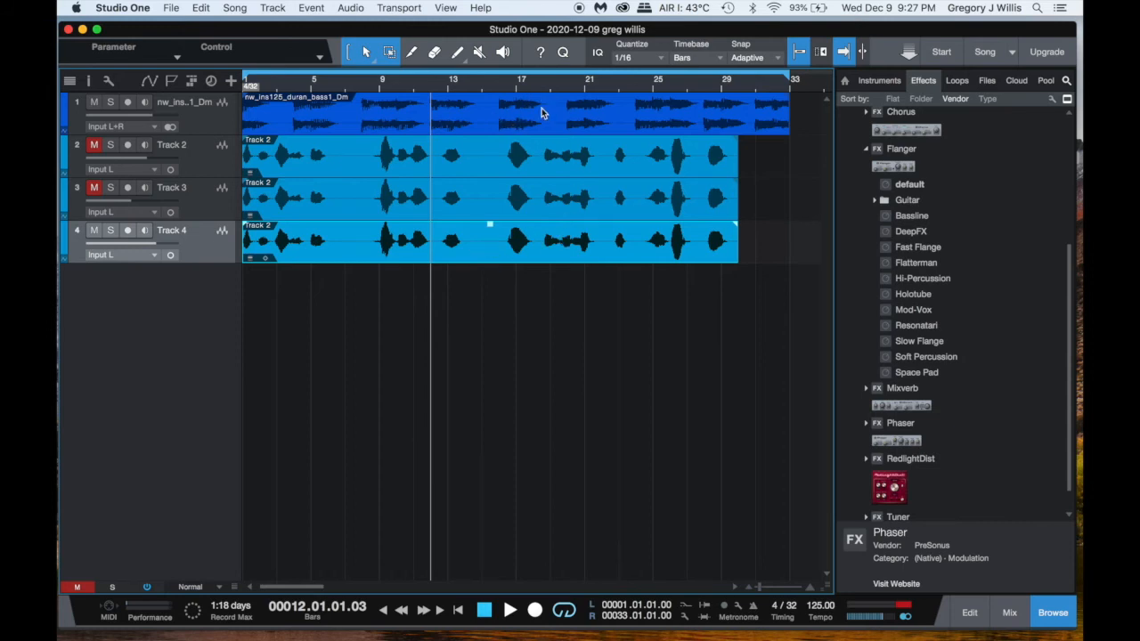
right_click(475, 260)
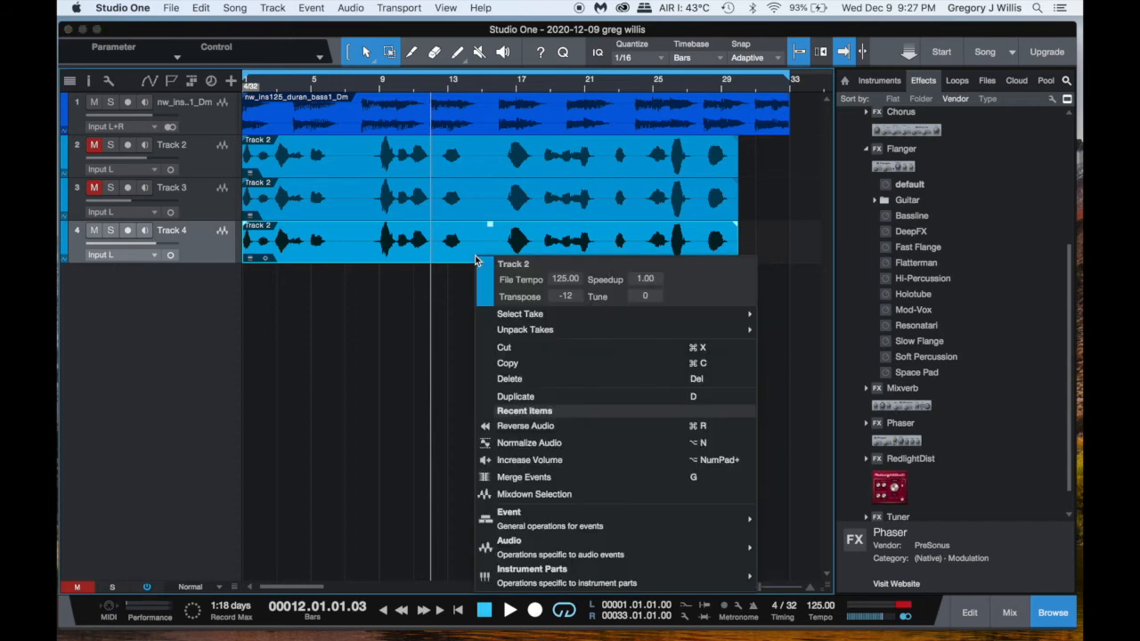
click(566, 297)
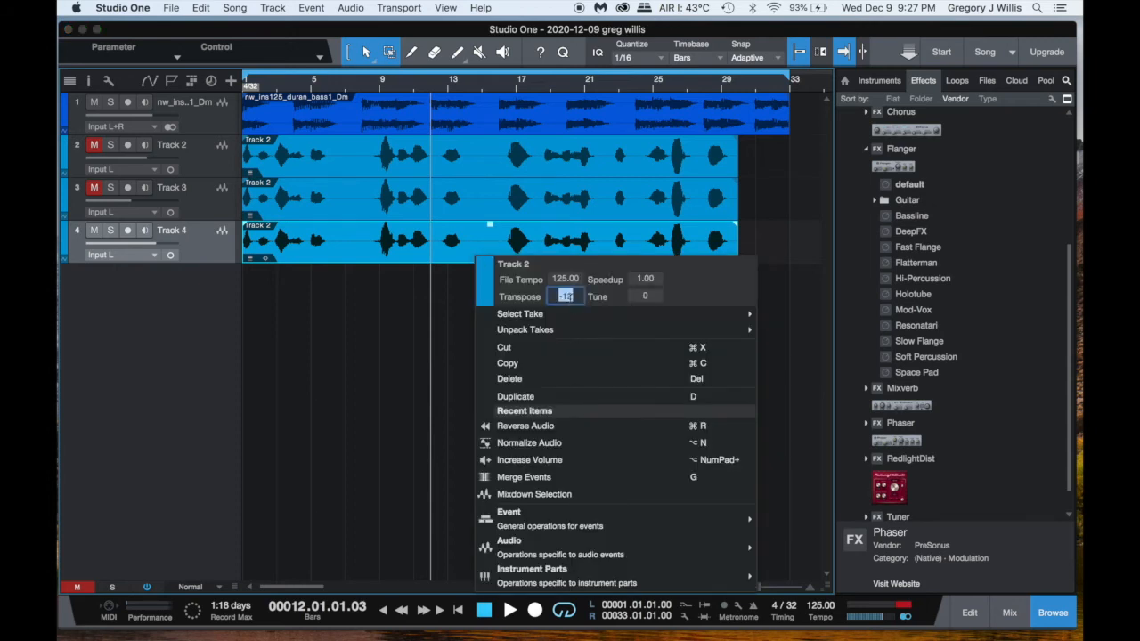
text(-24)
key(Return)
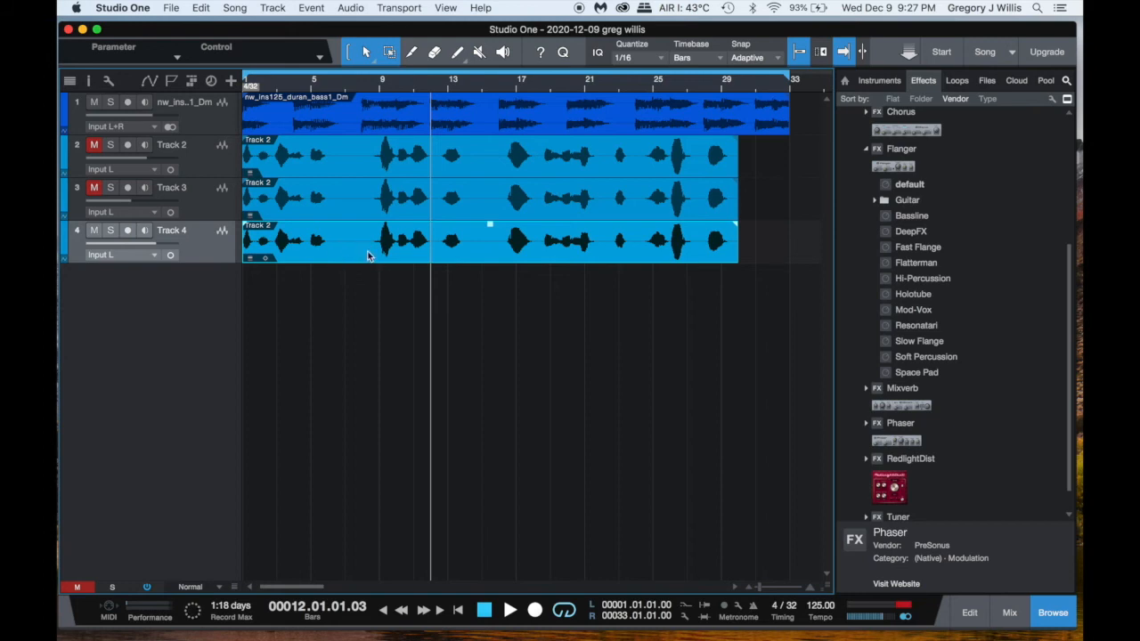
click(510, 612)
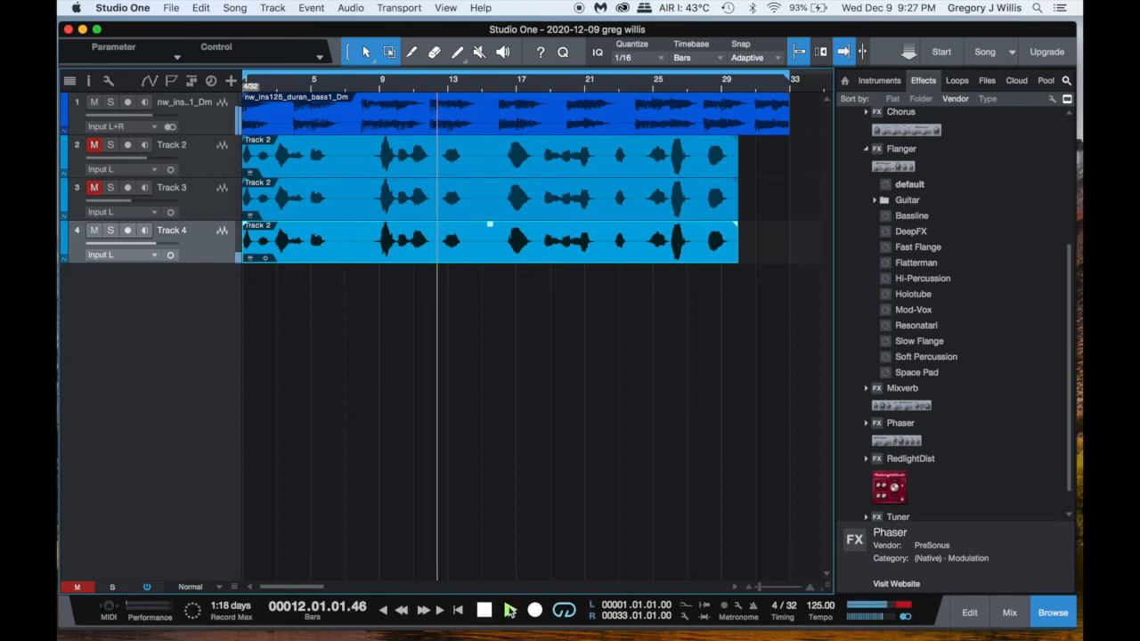
Step: Unmute Tracks 2 and 3, show the mixer console, and stop playback
click(93, 188)
click(93, 146)
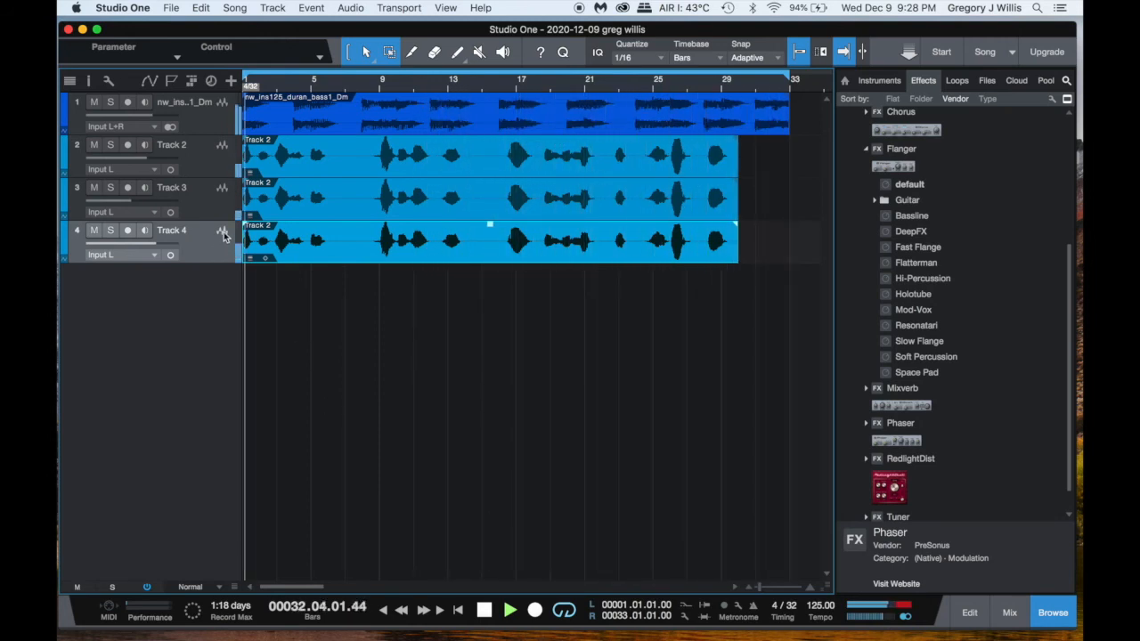
key(F3)
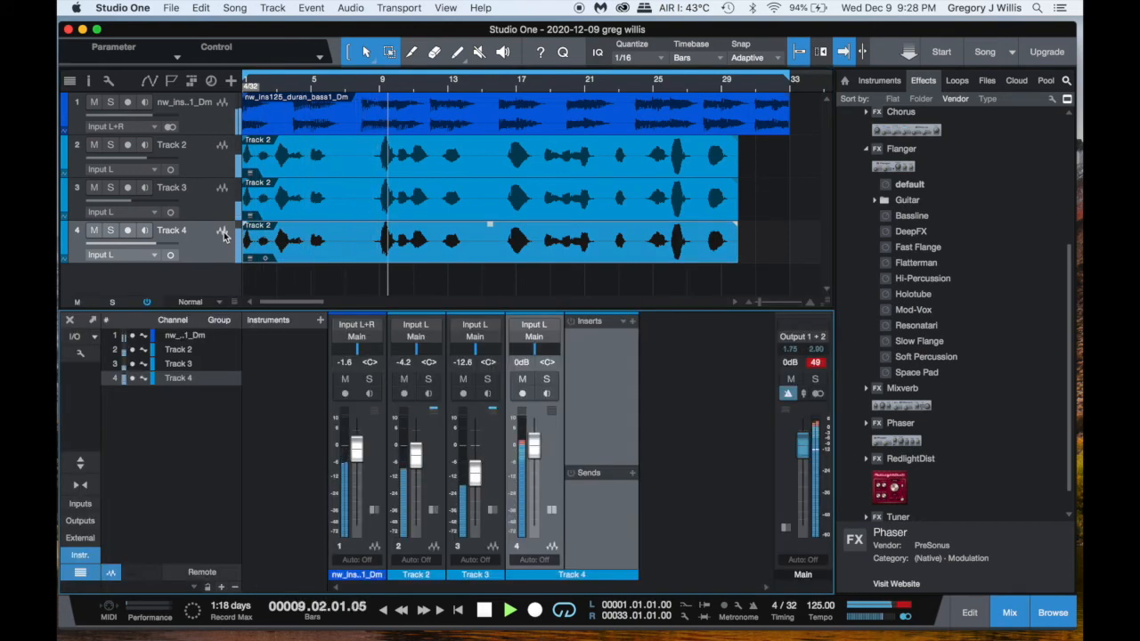
click(484, 611)
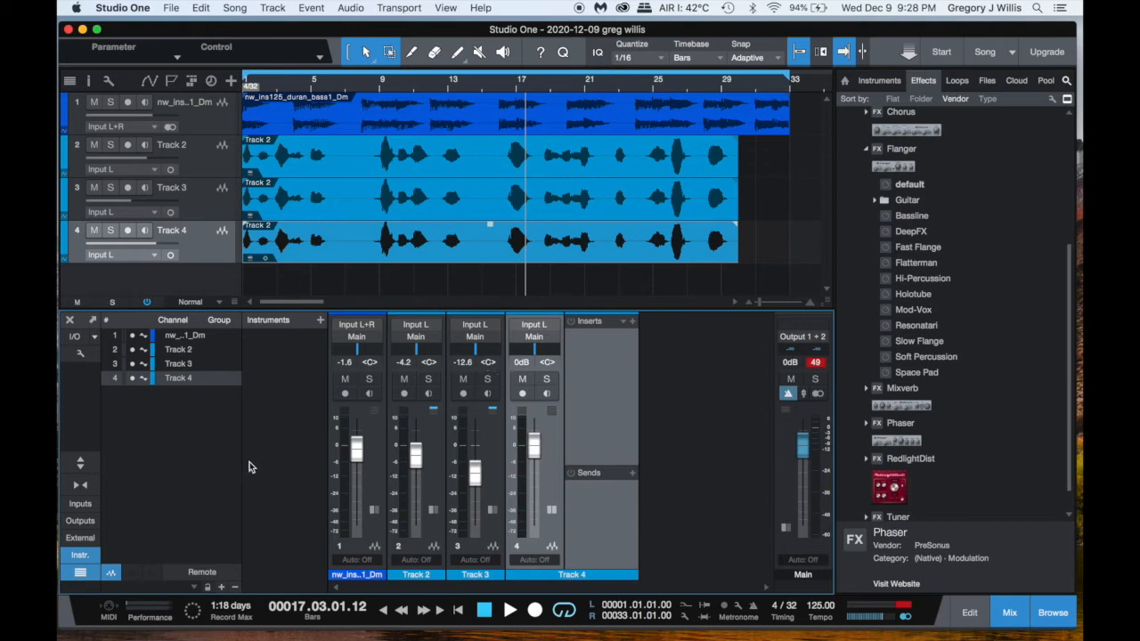
Step: Audition the voice layers during playback by adding Tracks 2, 3 and 4 to the solo one by one, and clear the solos
click(509, 610)
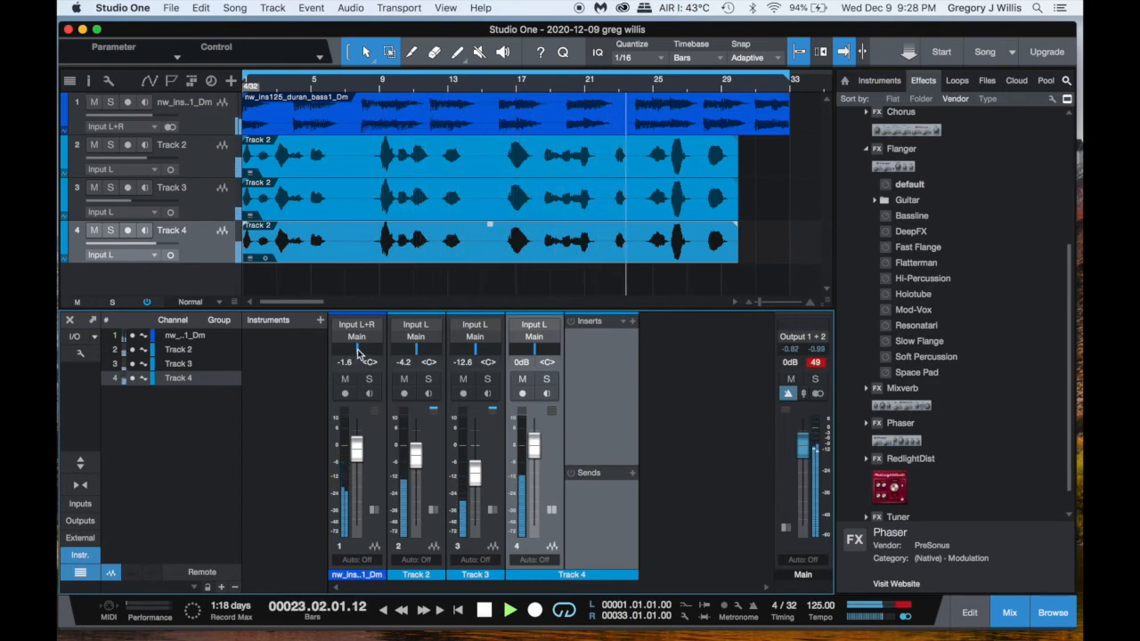
click(111, 147)
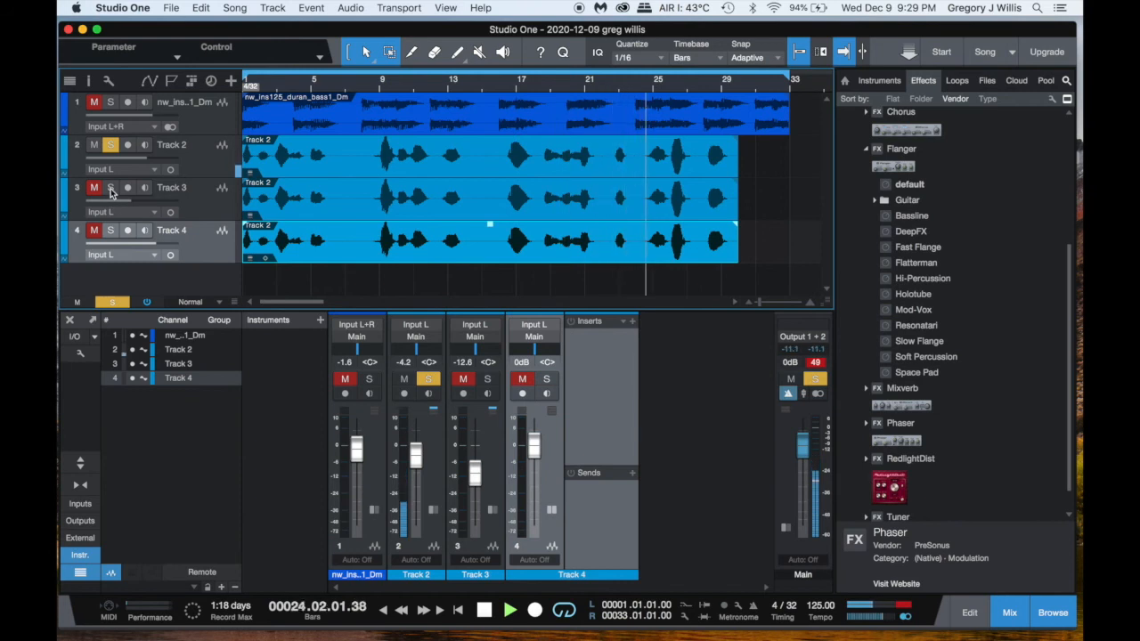
click(110, 188)
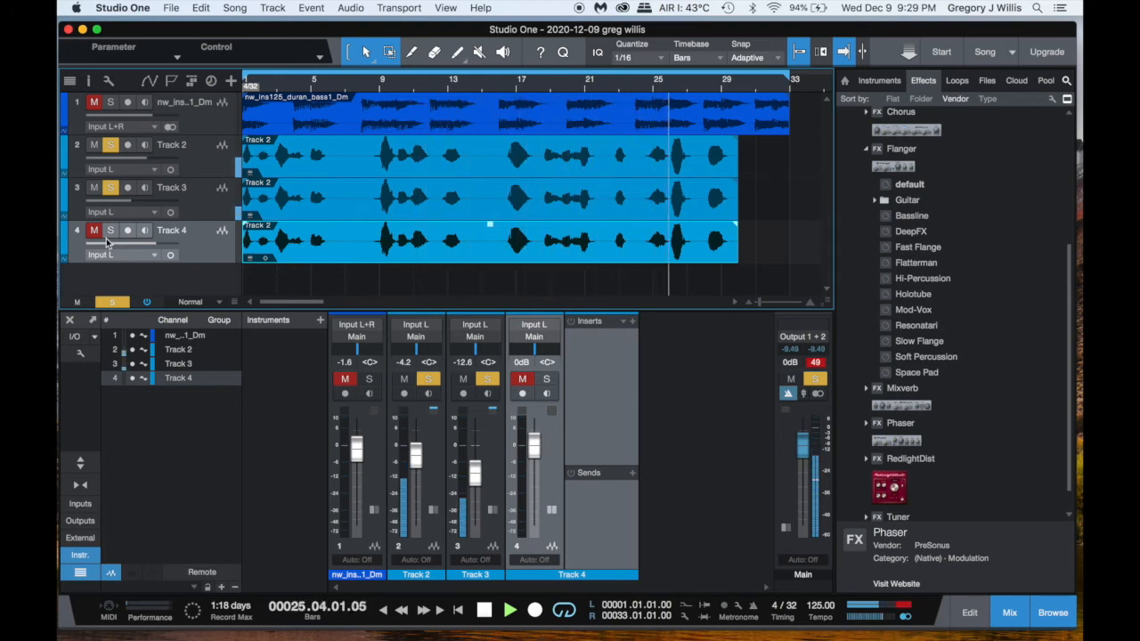
click(111, 231)
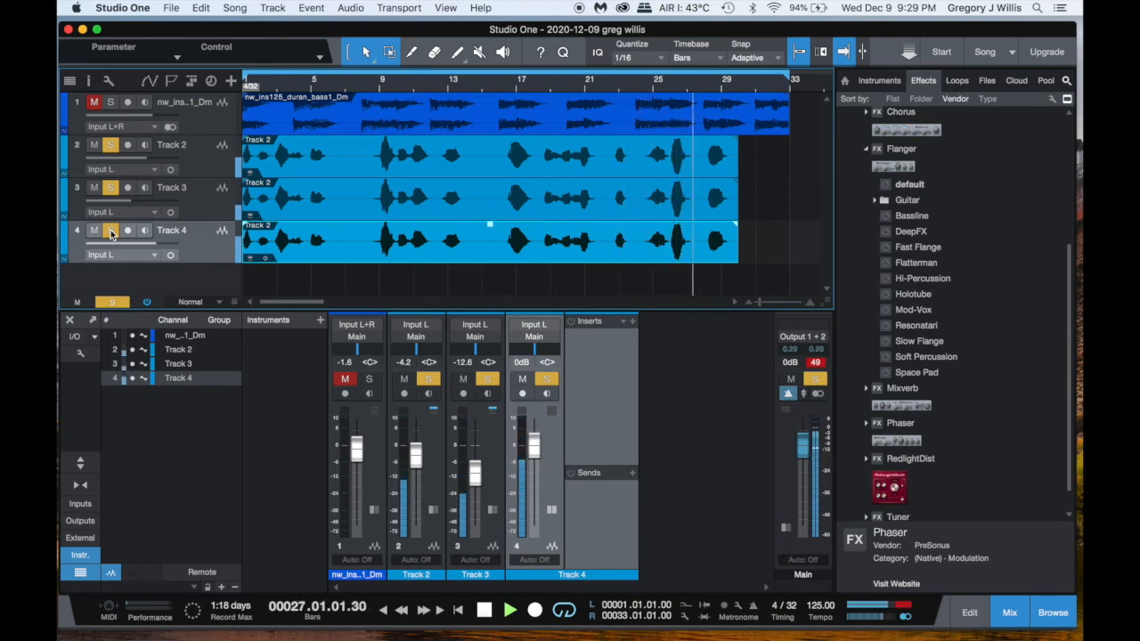
click(111, 231)
click(111, 188)
click(112, 148)
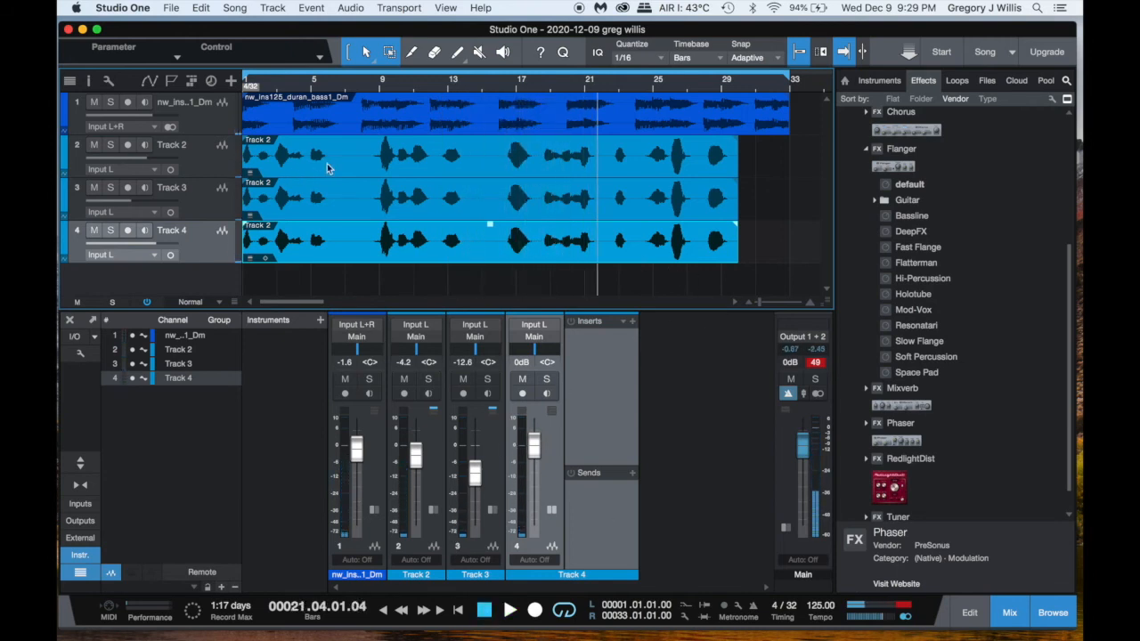
Step: Make a complete duplicate of Track 2, including its audio clip
click(326, 164)
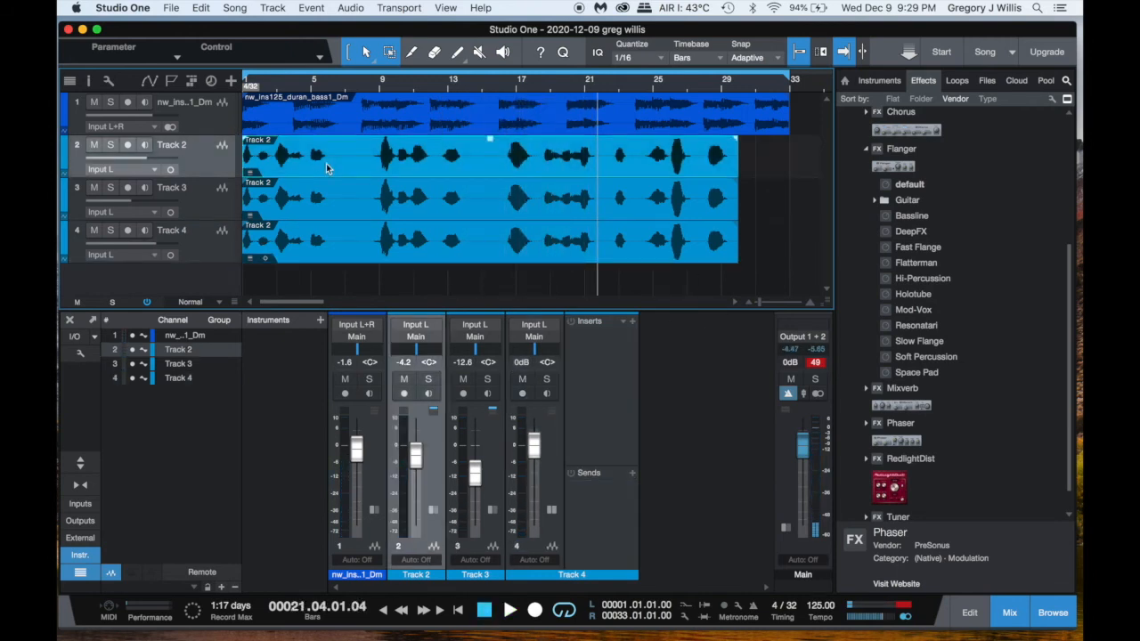
click(272, 9)
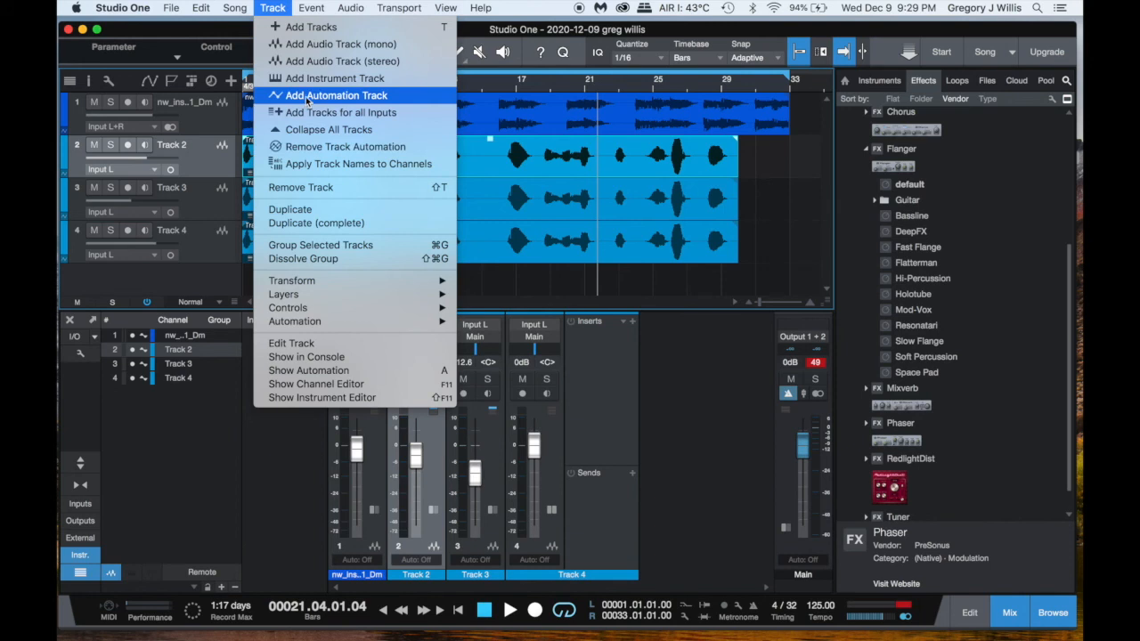
click(309, 223)
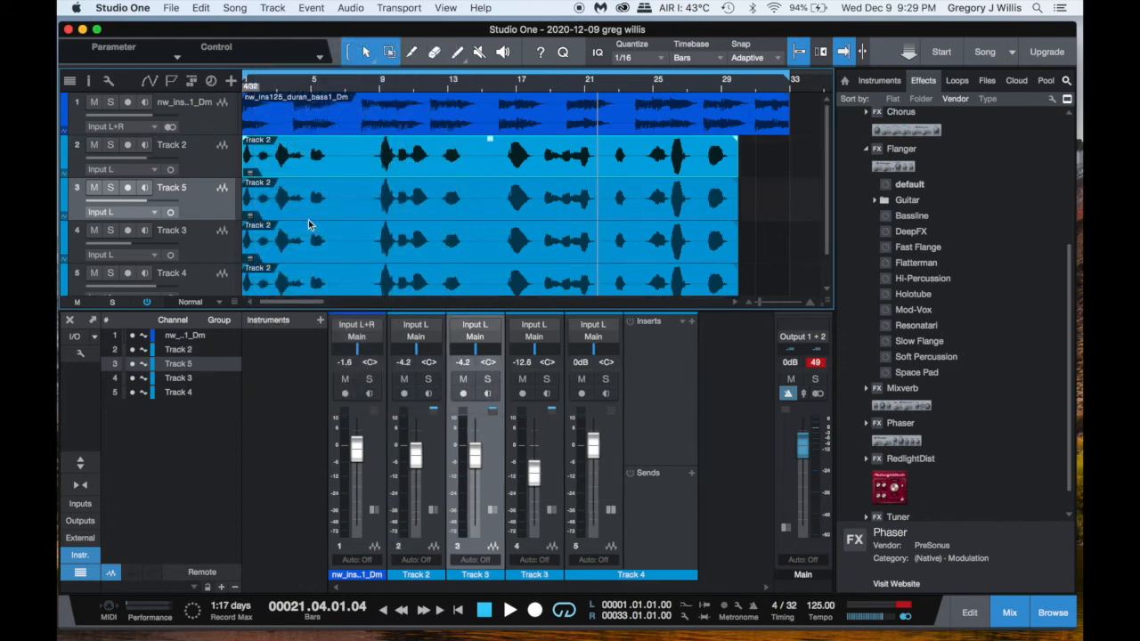
scroll(309, 223, down, 1)
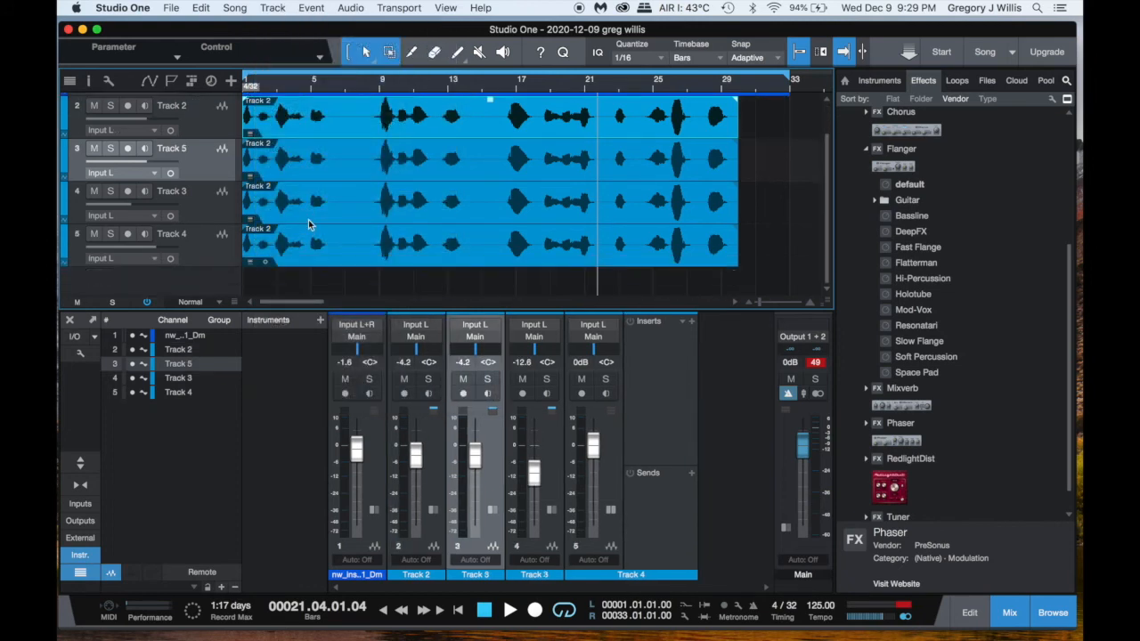
Step: Play Track 4 soloed to hear it alone, and clear its solo and mute it
click(208, 257)
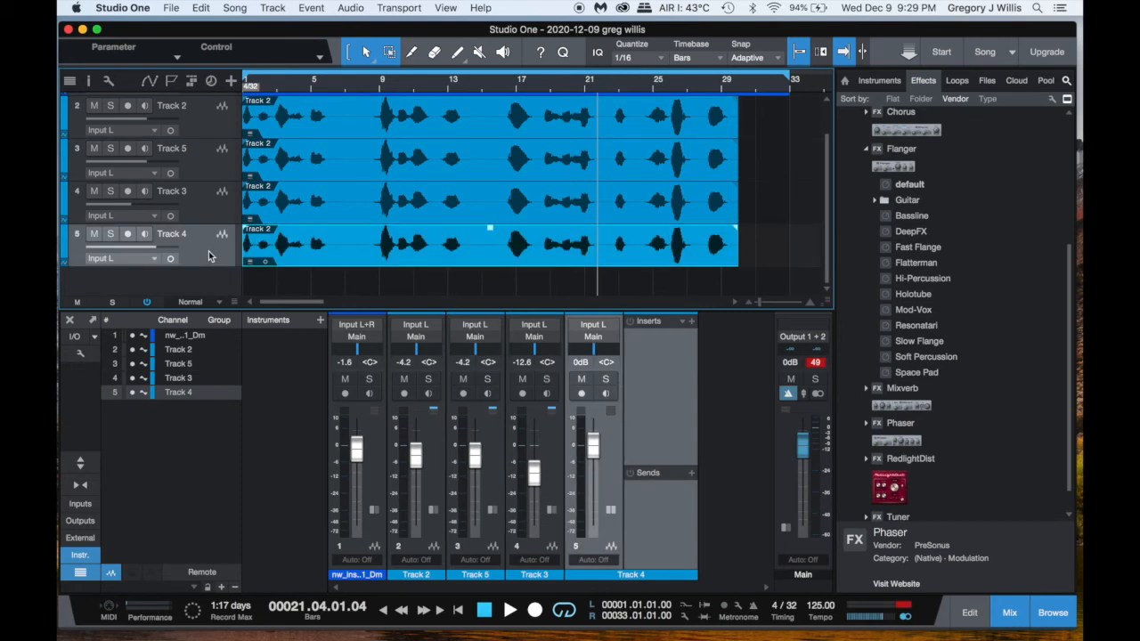
click(110, 235)
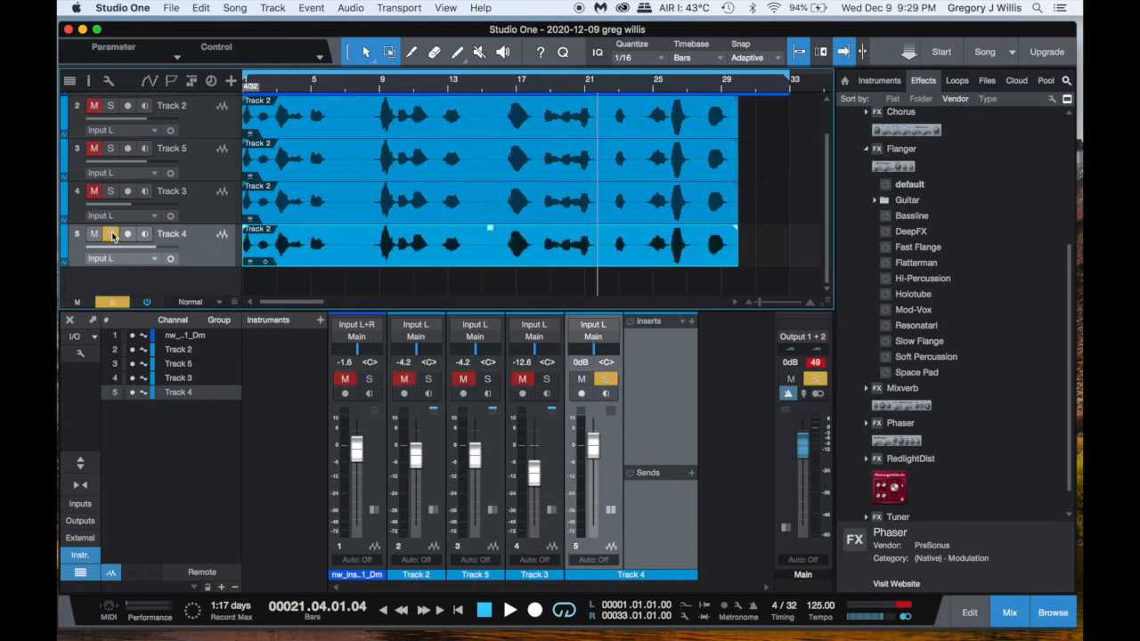
click(510, 611)
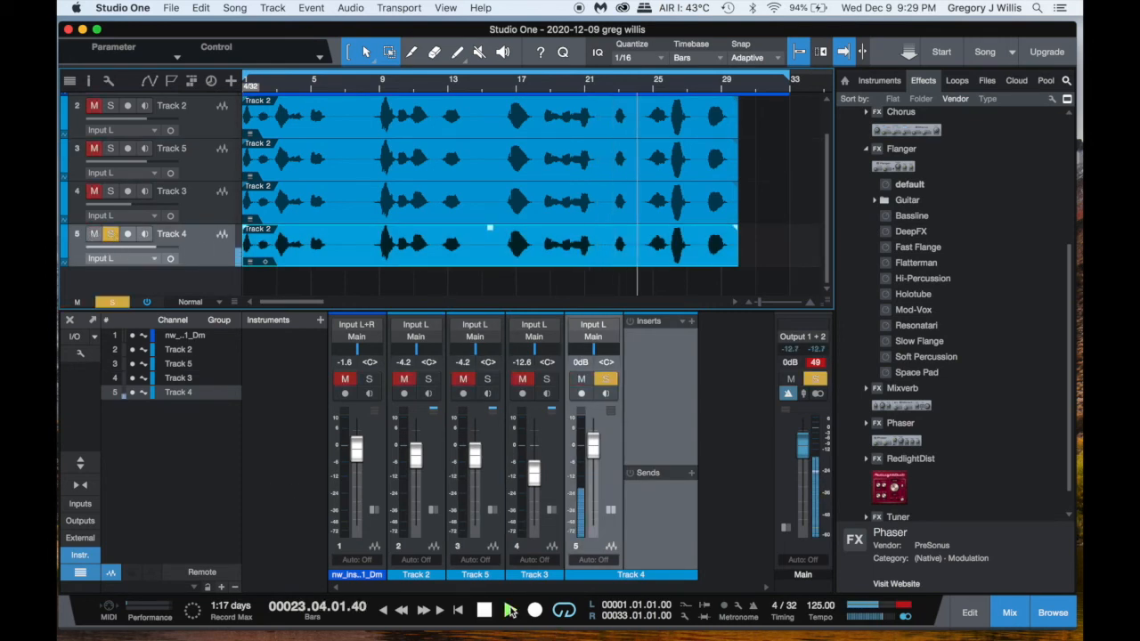
click(110, 234)
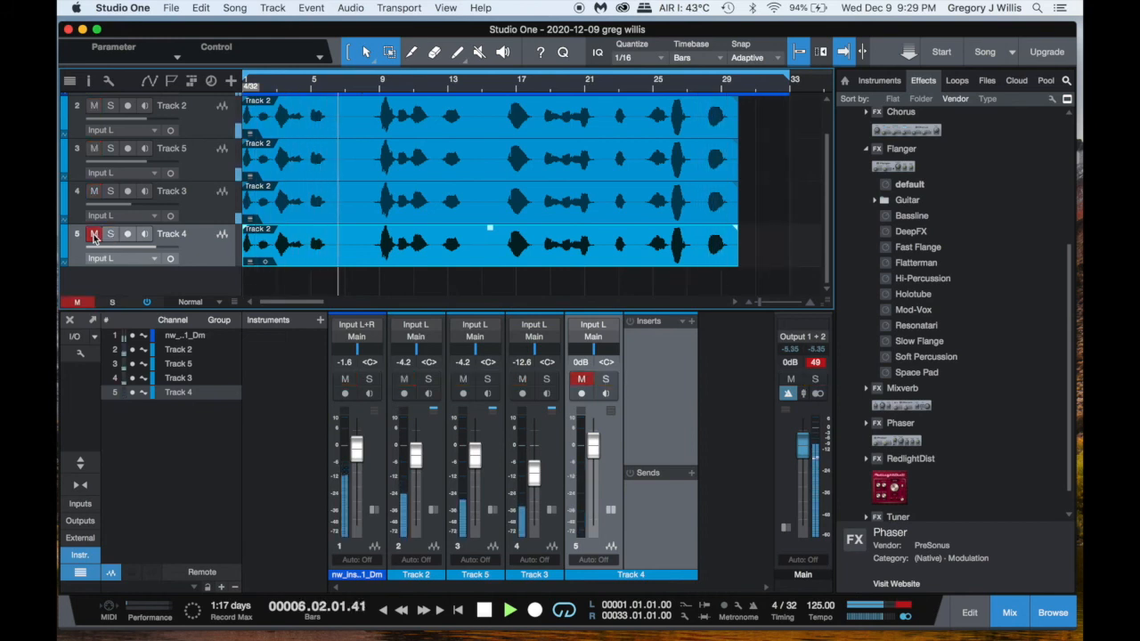
Step: Solo Tracks 3, 5 and 2 during playback, and mute Tracks 3 and 5 to isolate Track 2
click(110, 192)
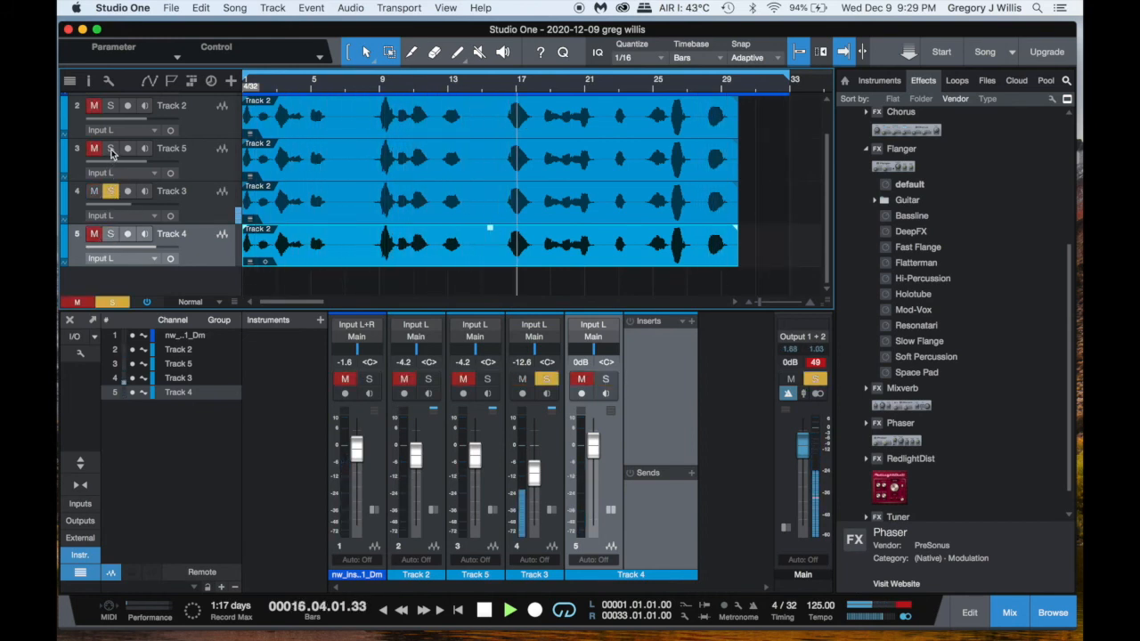
click(111, 149)
click(110, 106)
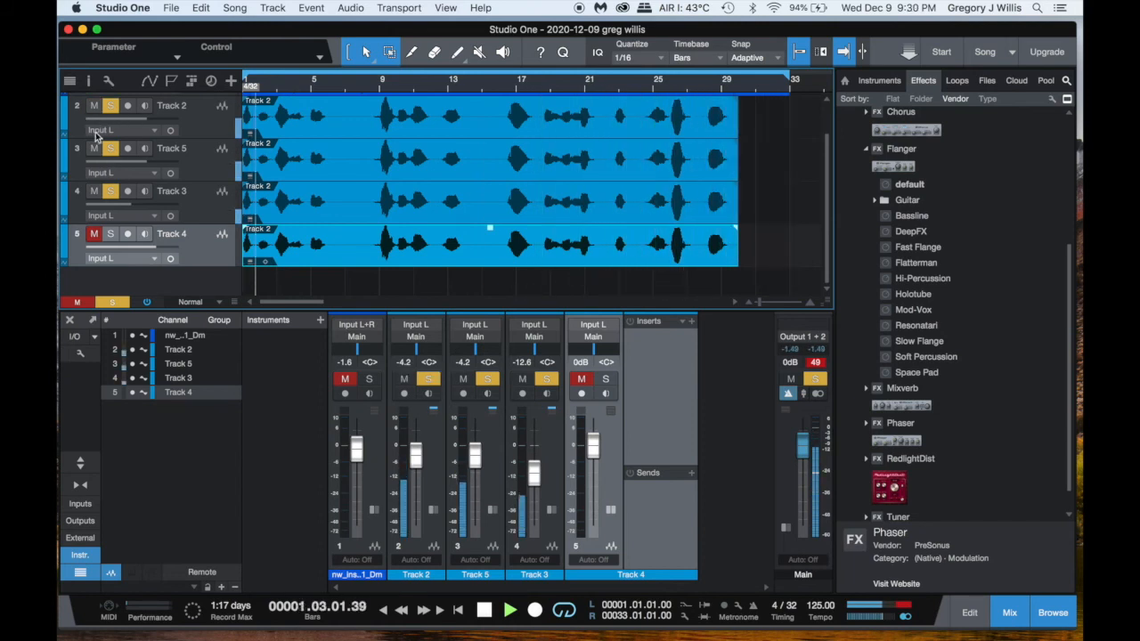
click(94, 192)
click(94, 148)
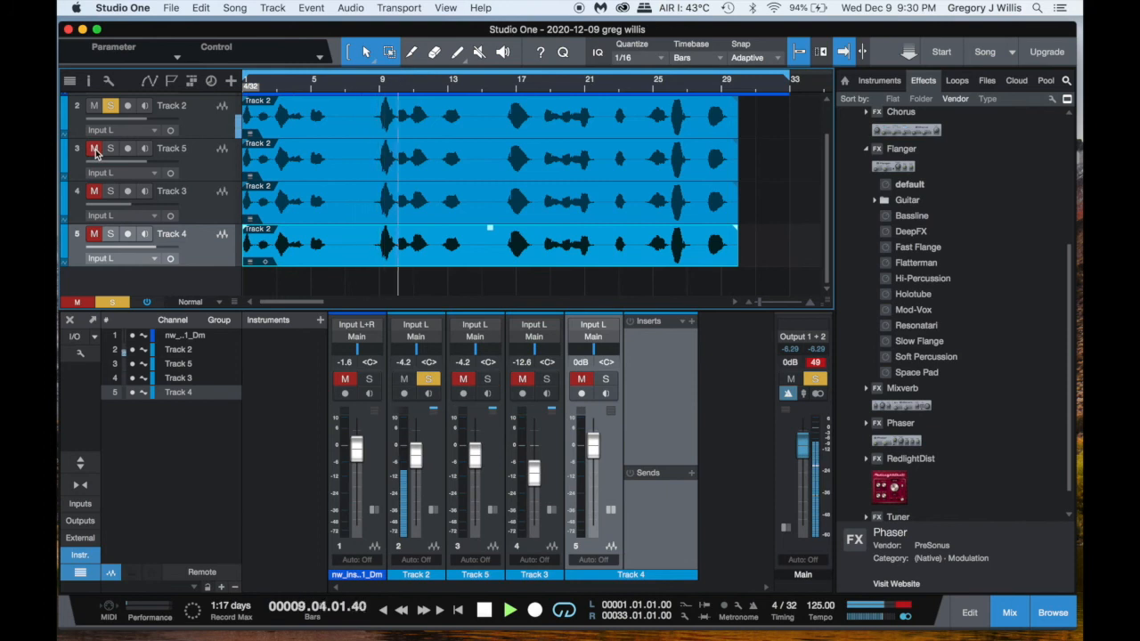
Step: Reverse the audio clip on Track 2
scroll(215, 132, up, 2)
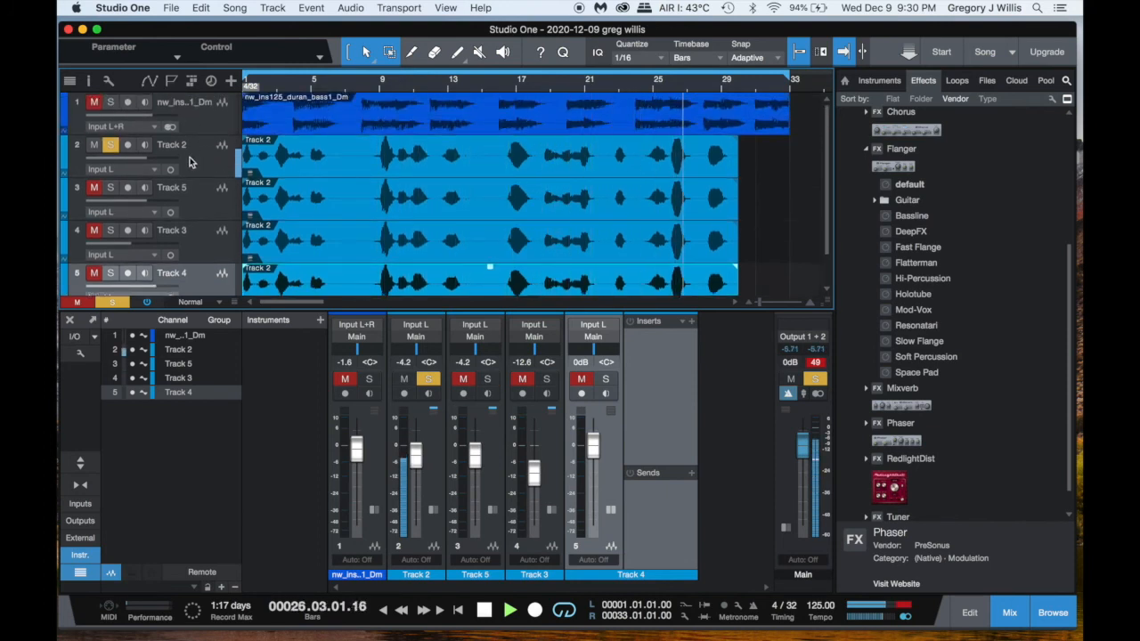
right_click(364, 169)
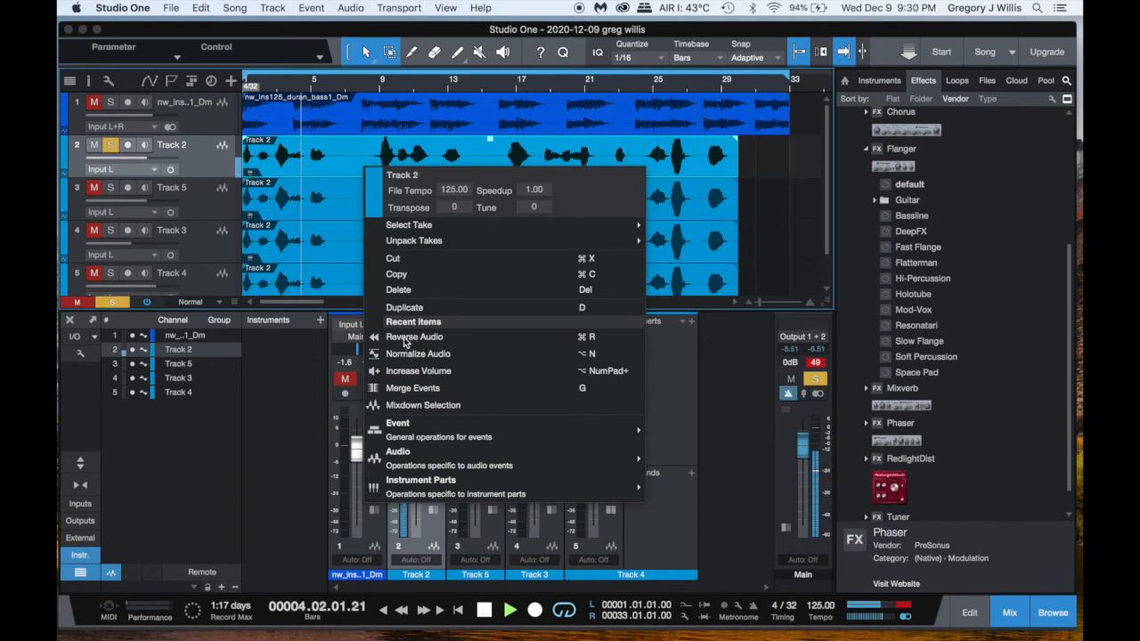
click(200, 169)
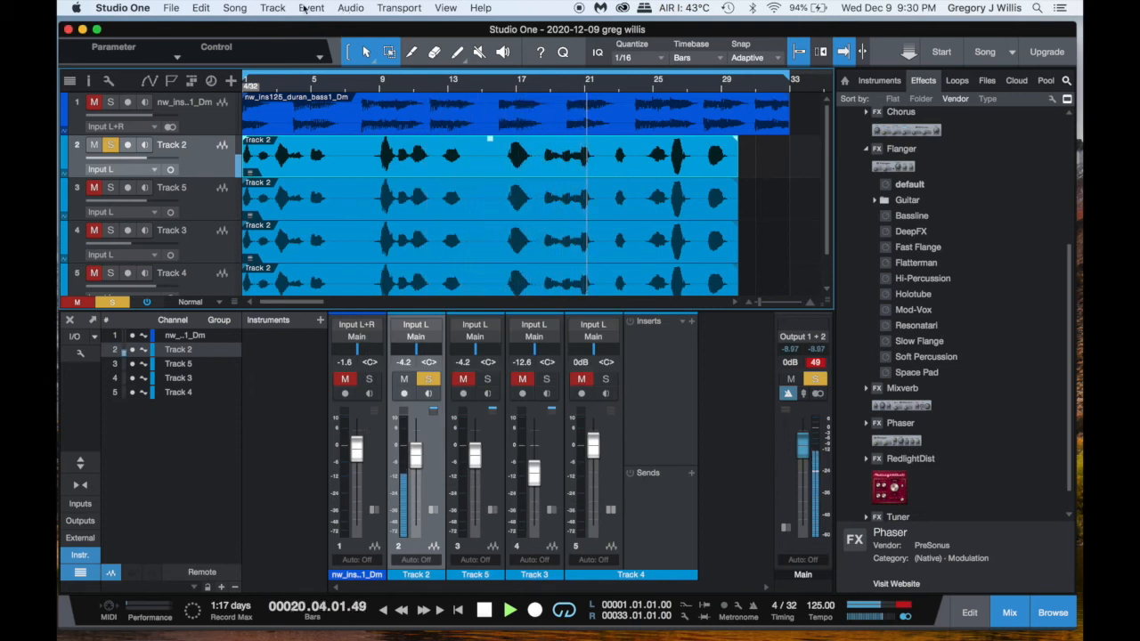
click(271, 8)
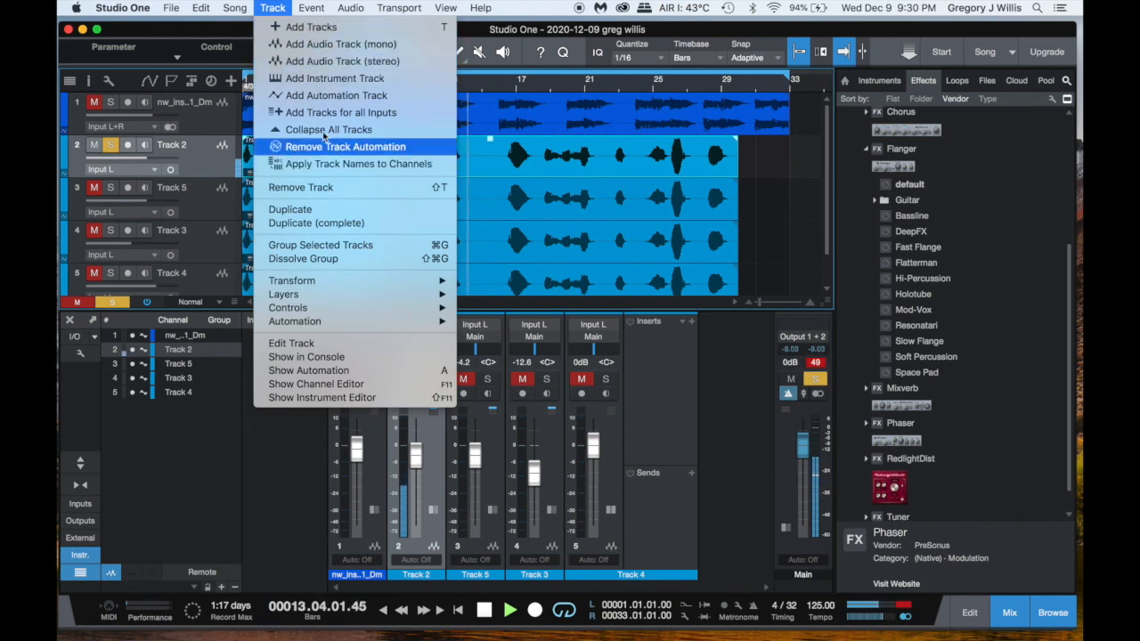
mouse_move(350, 7)
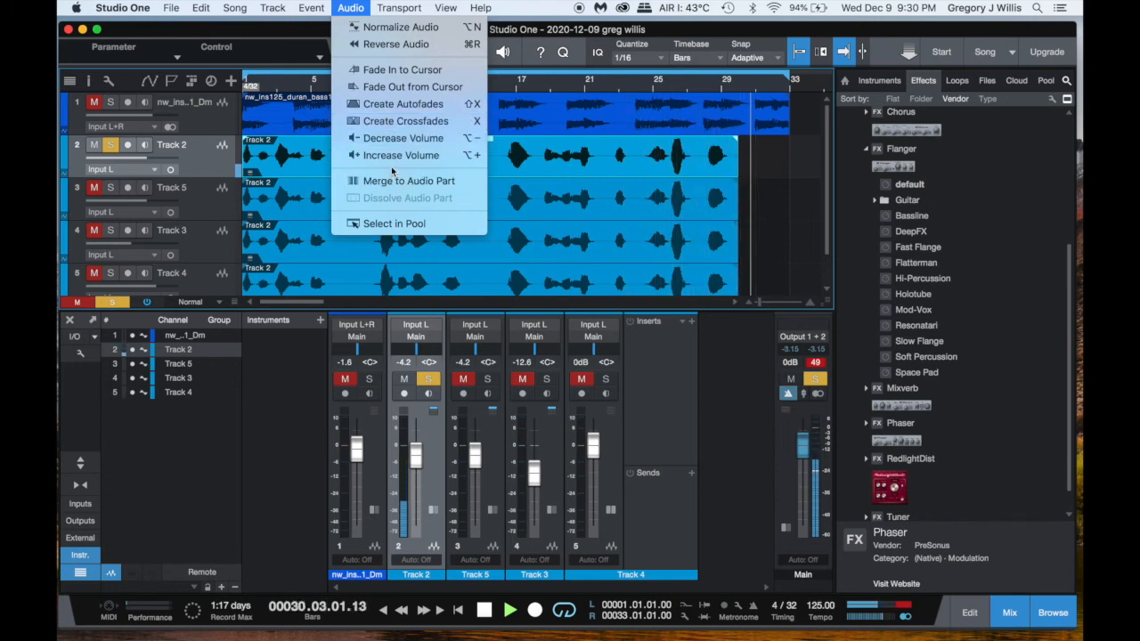
click(383, 45)
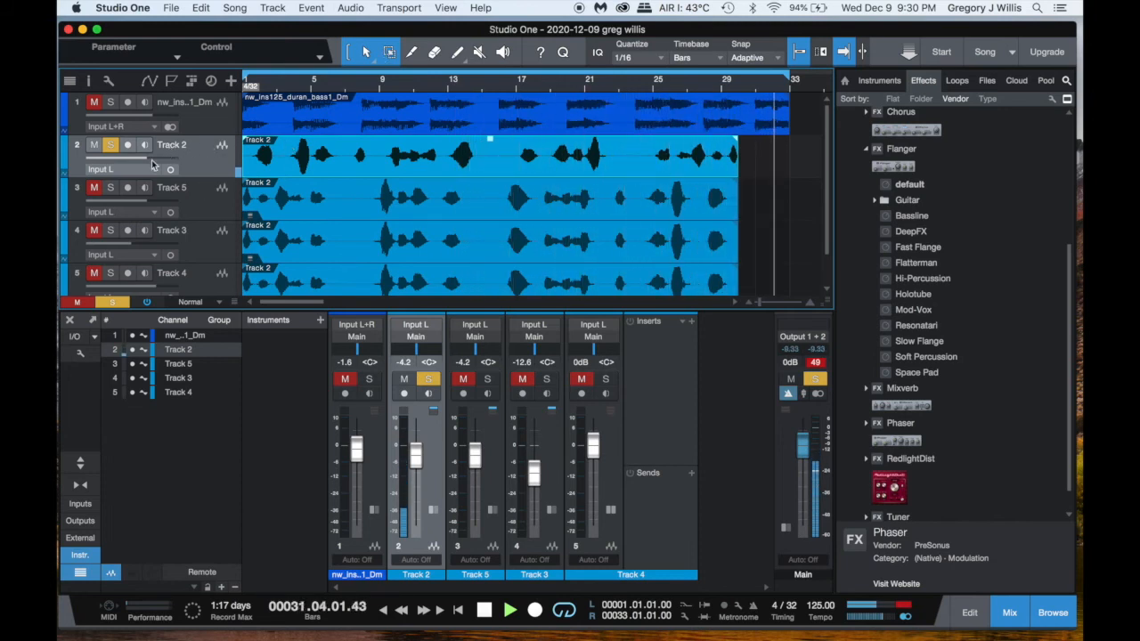
Step: Pan Track 2 fully left and lower its volume to -22.8 dB, soloing Track 5 alongside it
mouse_move(147, 161)
mouse_down()
mouse_move(174, 167)
mouse_move(142, 165)
mouse_up()
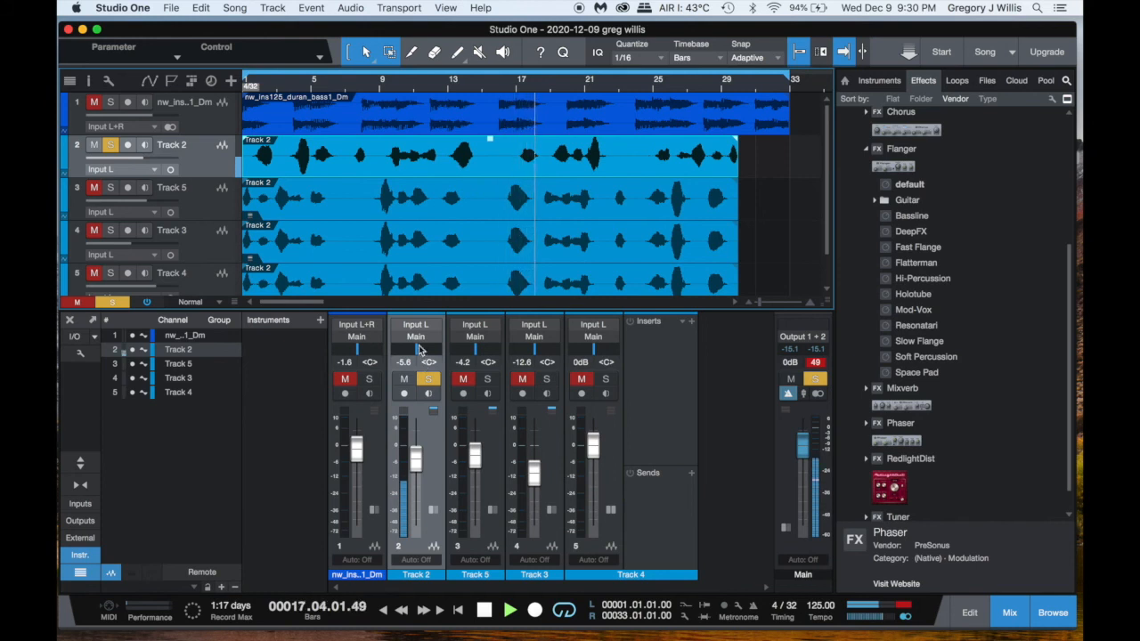
drag(421, 349, 374, 356)
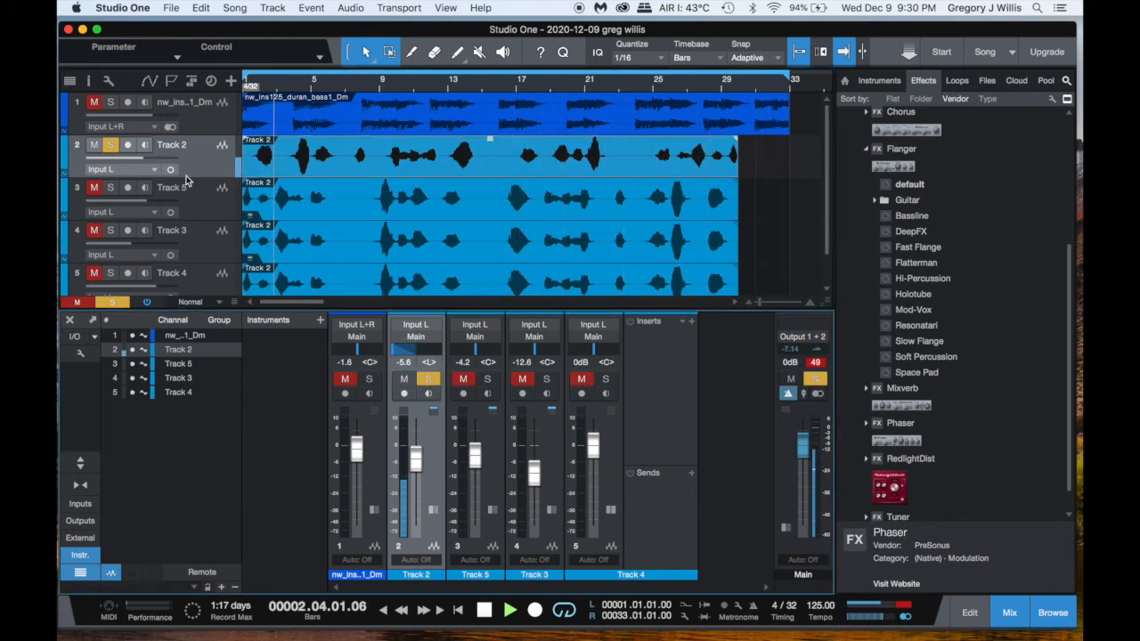
click(111, 188)
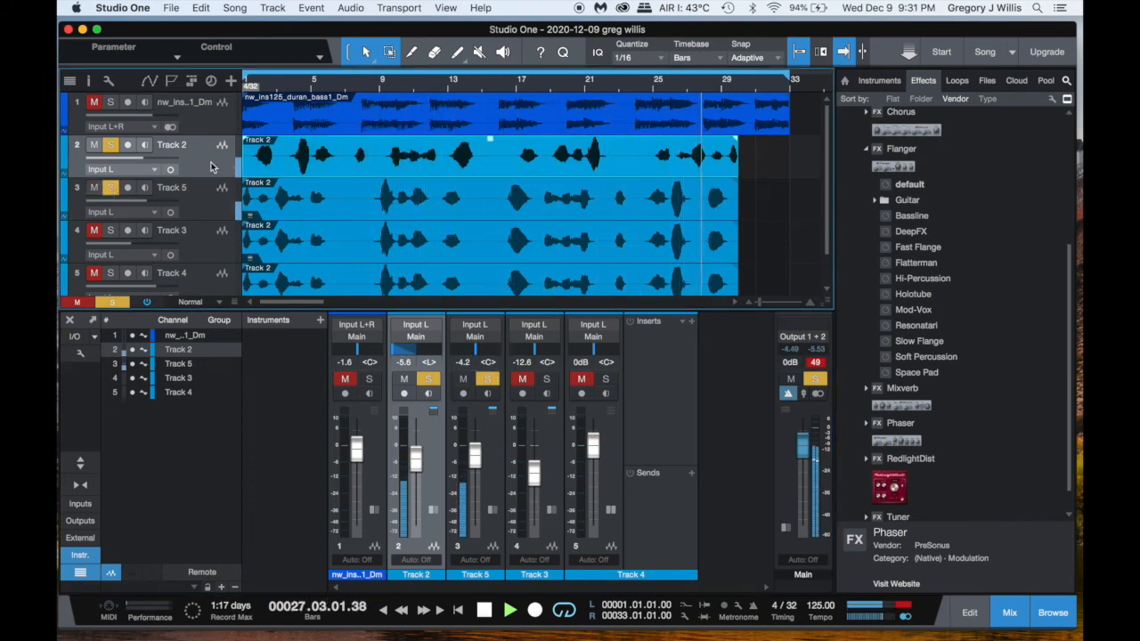
drag(149, 160, 120, 164)
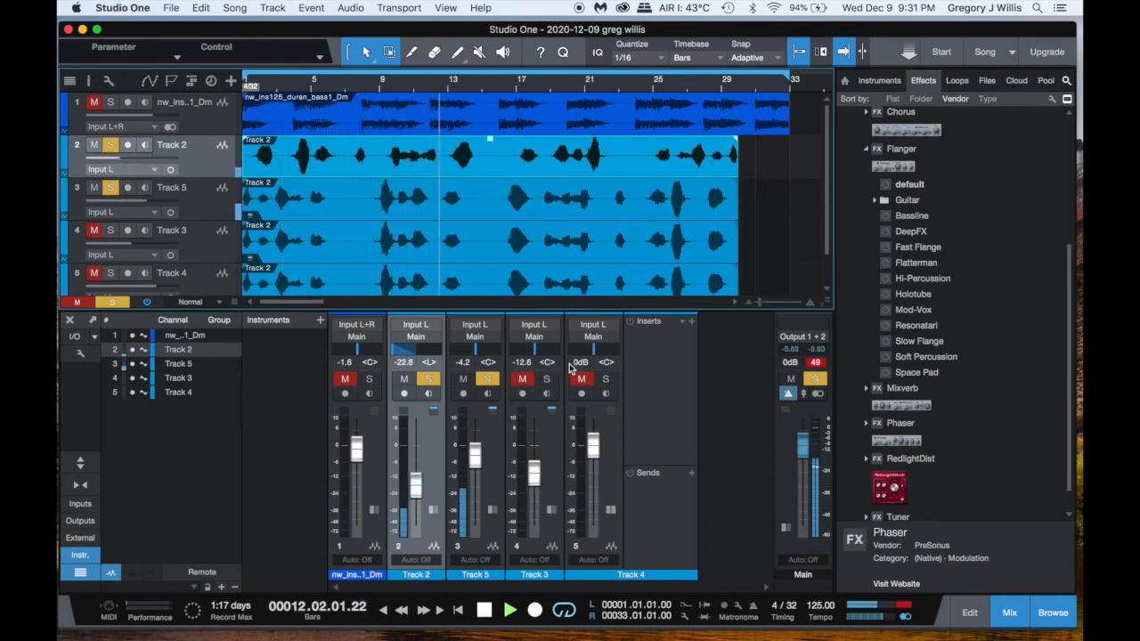
Step: Pan Track 5 to the right at R62
drag(478, 348, 495, 353)
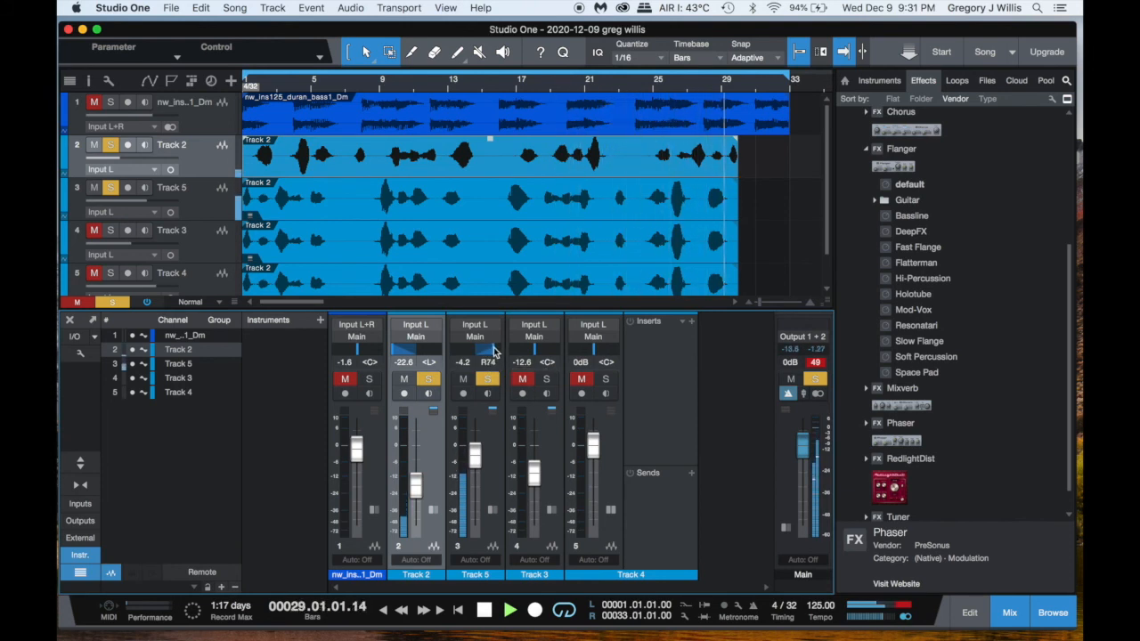
drag(495, 352, 490, 352)
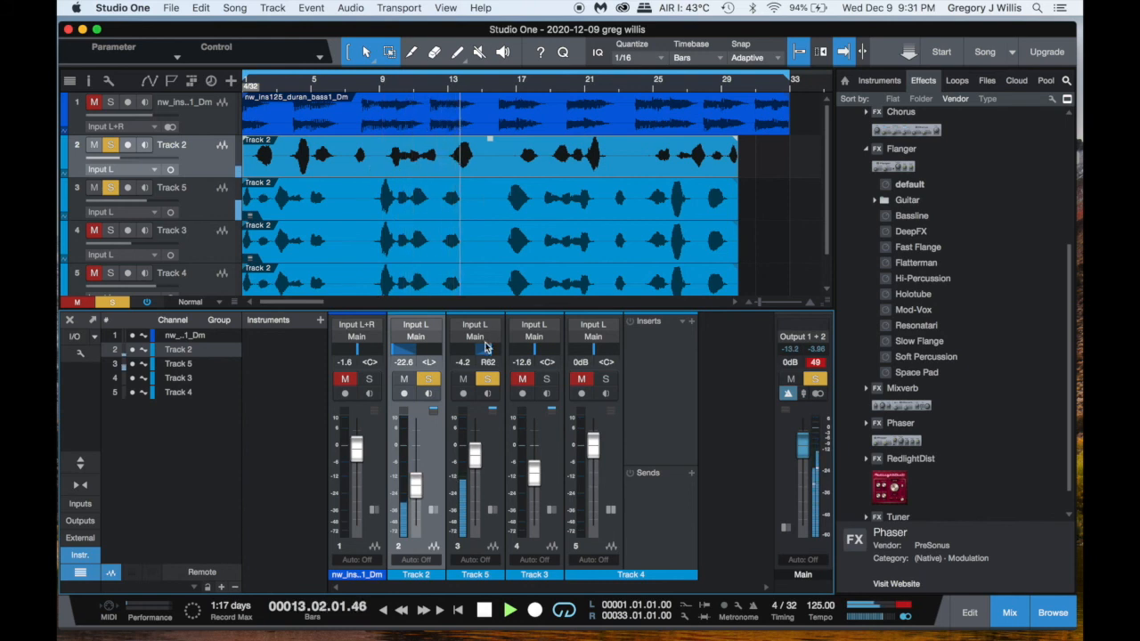
Step: Isolate Track 3 by clearing the solos on Tracks 5 and 2, pan it to R85, and solo Track 5 again alongside it
click(111, 231)
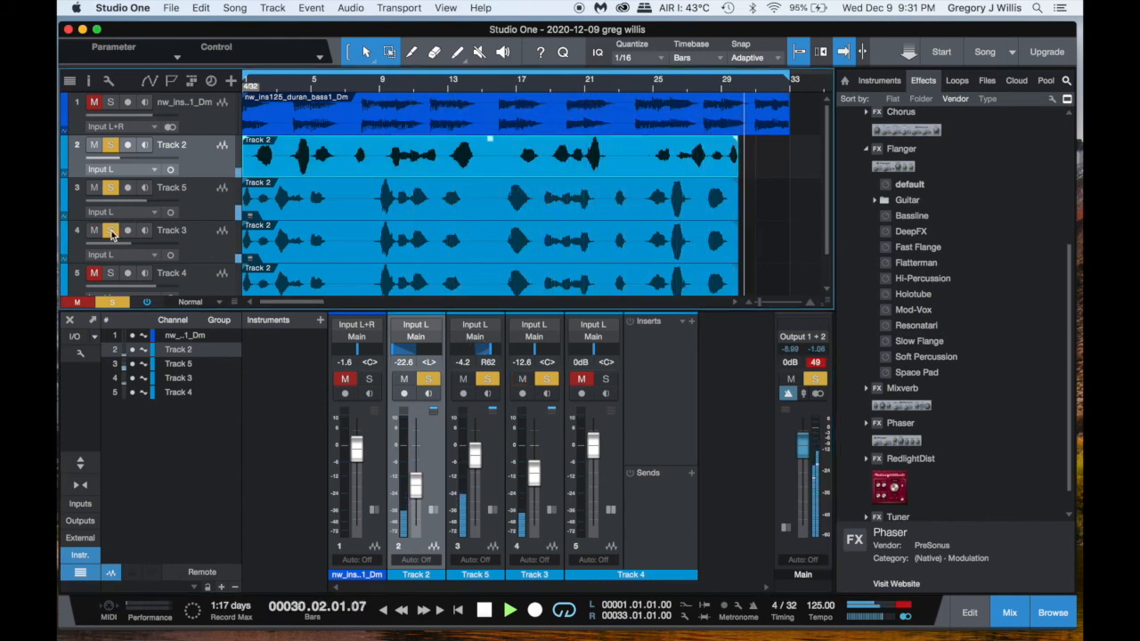
click(110, 187)
click(428, 379)
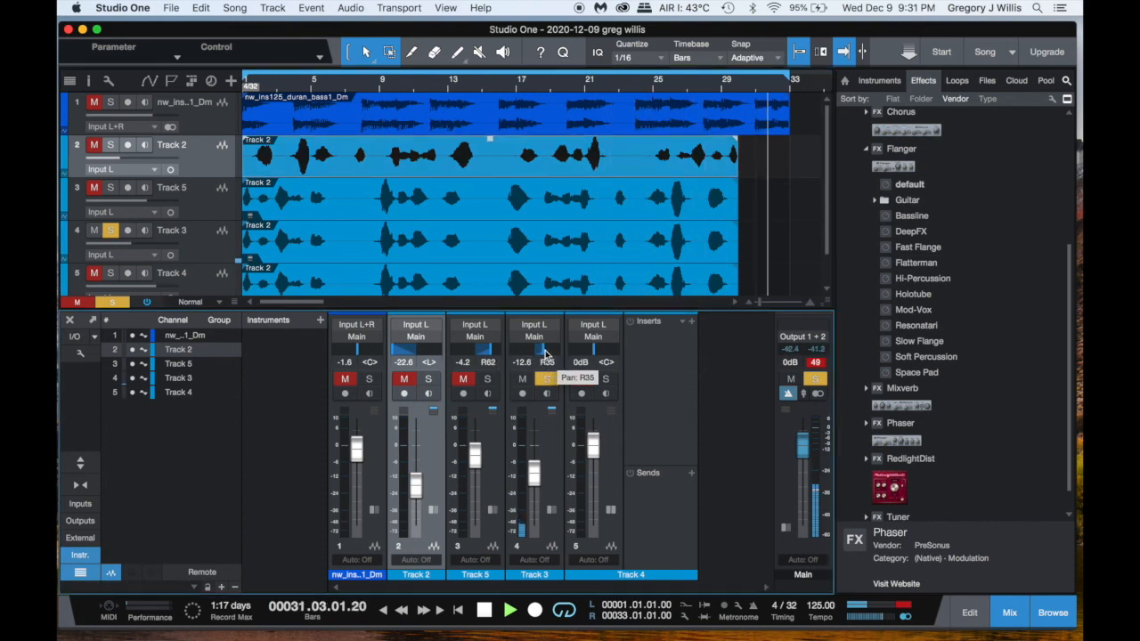
drag(537, 352, 549, 356)
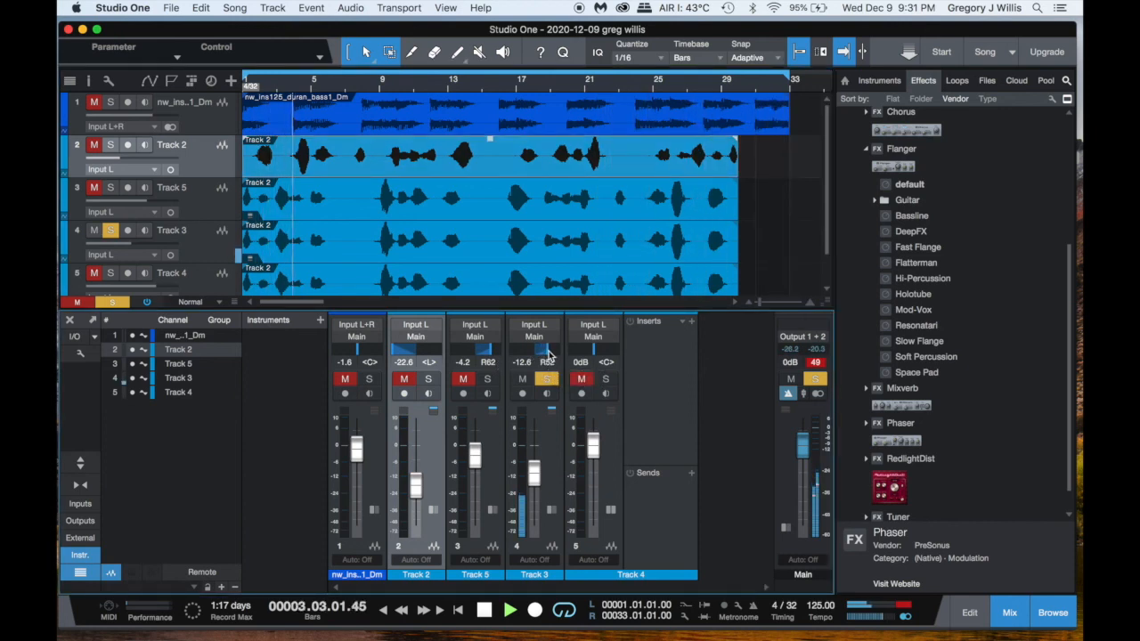
click(111, 189)
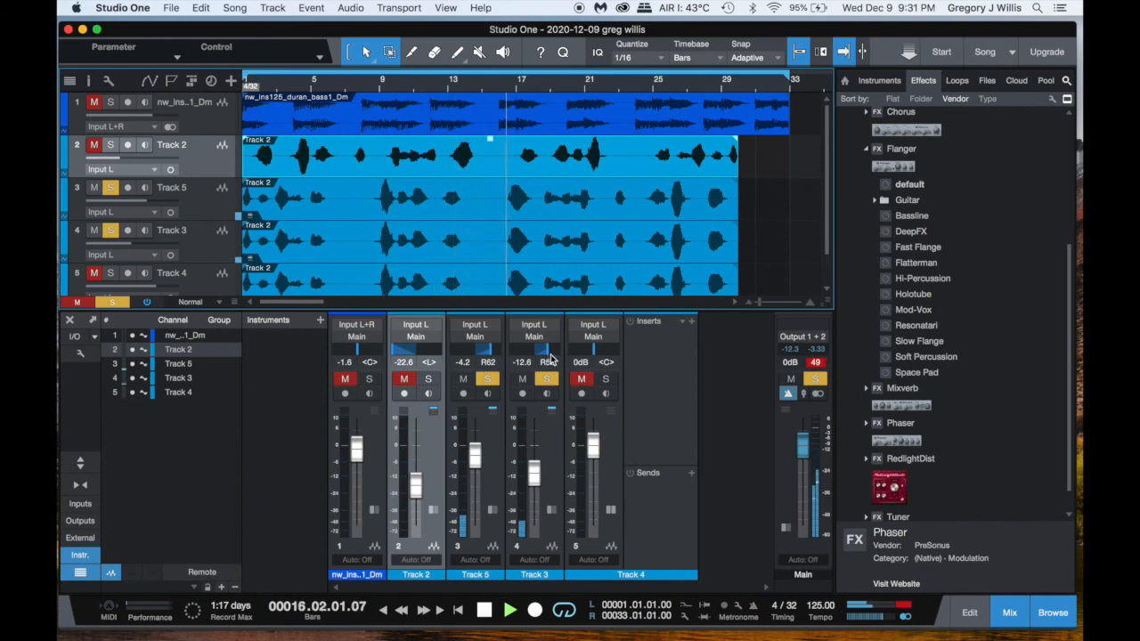
drag(547, 354, 557, 355)
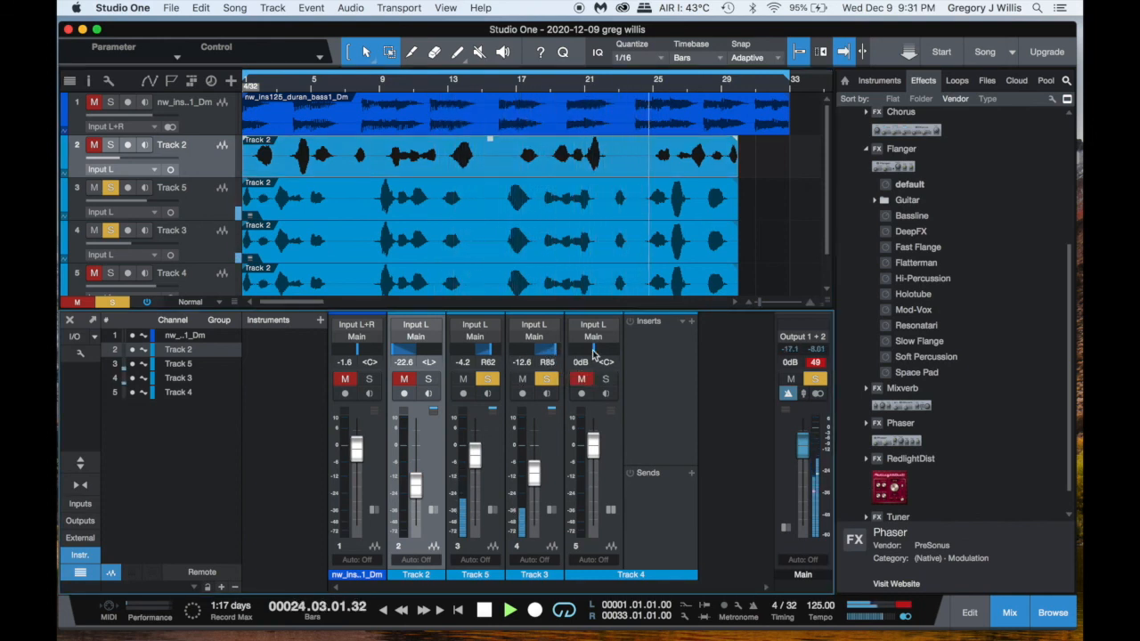
Step: Solo Track 4, Track 2 and the bass loop as well to hear the full mix, comparing it with and without the bass
click(111, 274)
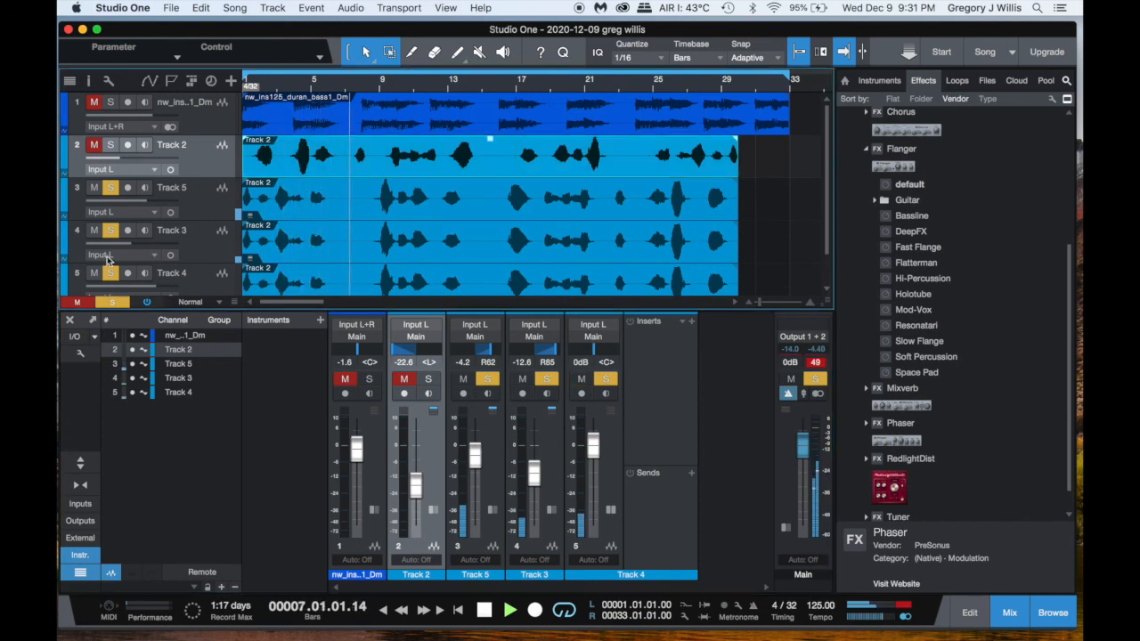
click(110, 145)
click(111, 103)
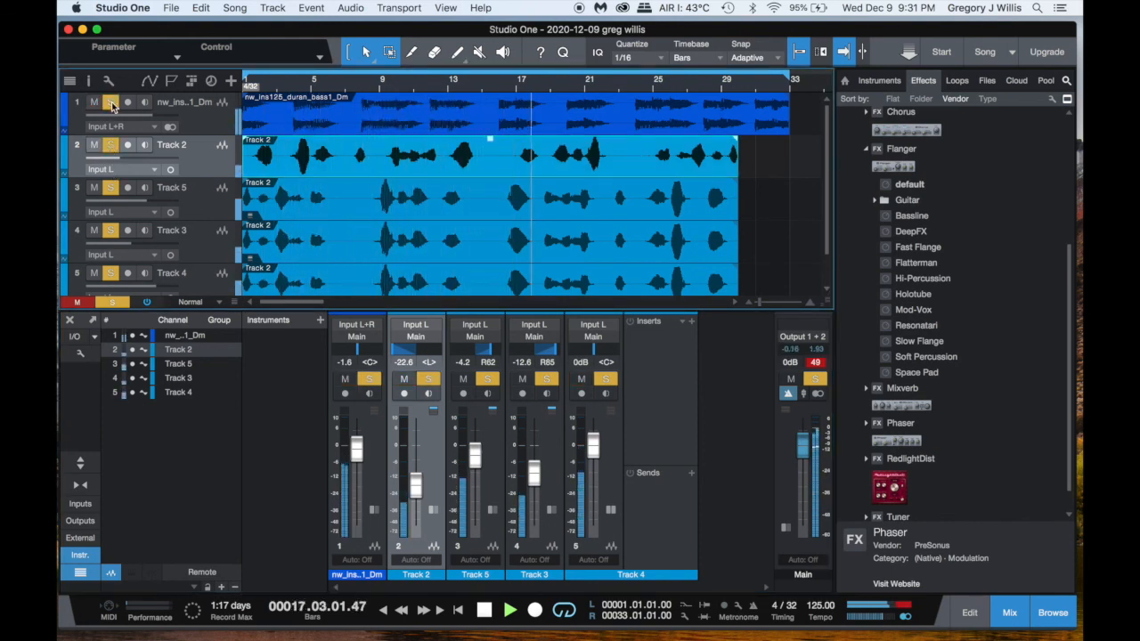
scroll(128, 288, down, 3)
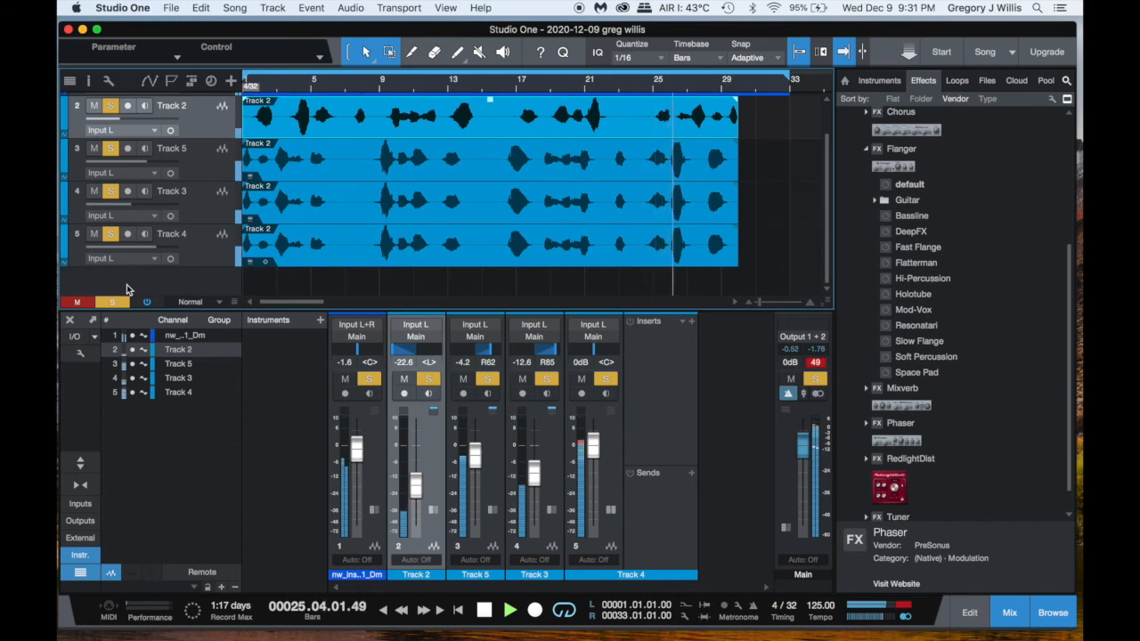
scroll(127, 286, up, 3)
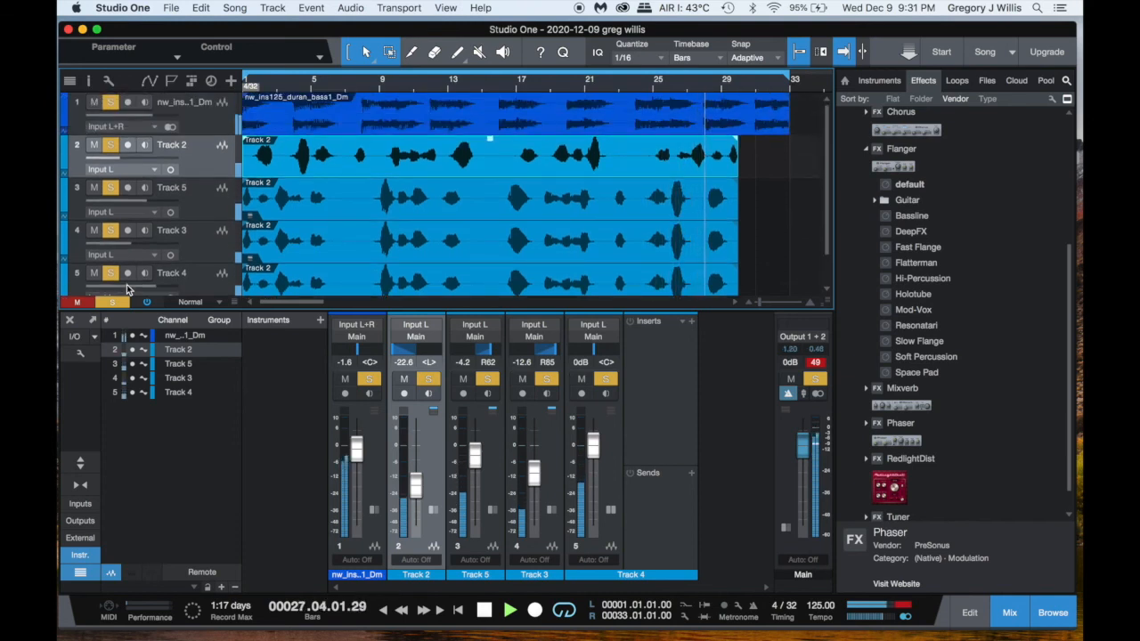
click(110, 104)
click(110, 103)
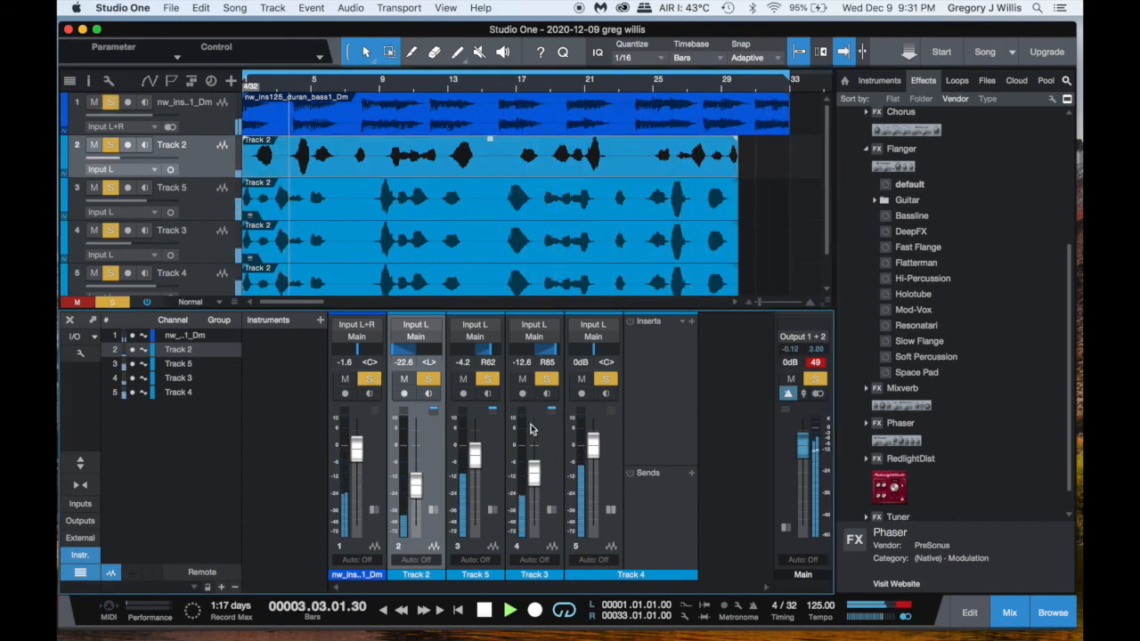
click(815, 381)
click(815, 381)
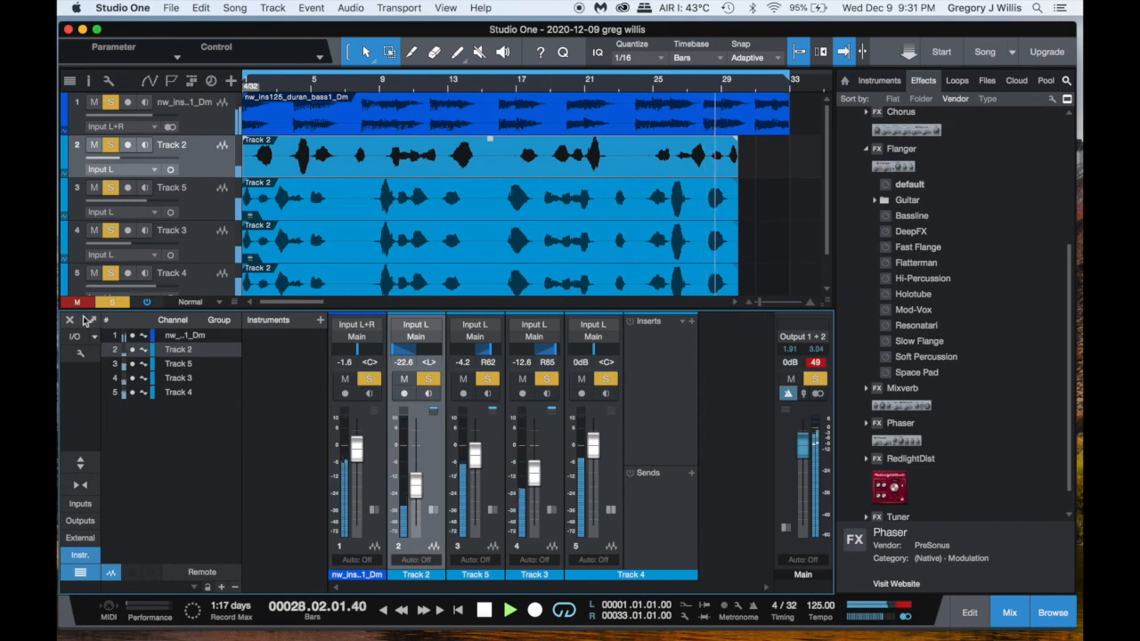
Step: Clear all solos and all mutes so every track plays
click(113, 302)
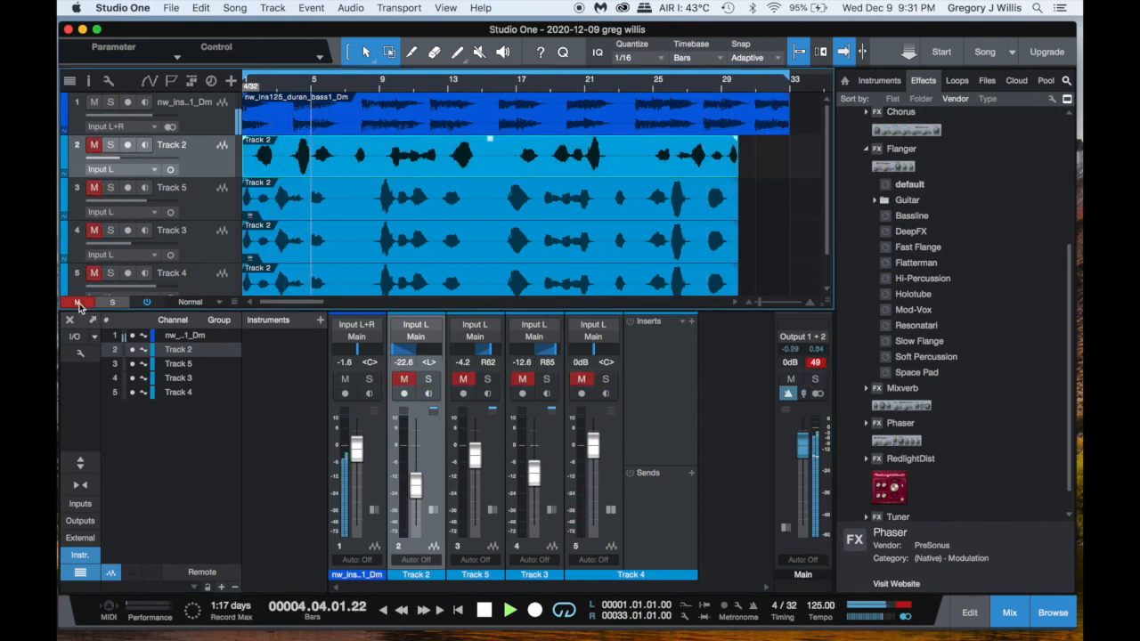
scroll(344, 170, down, 2)
scroll(344, 170, up, 2)
Step: Balance the voice layers by setting Track 2 to -27.7 dB, Track 5 to -3.2 dB, Track 3 to -8.1 dB and Track 4 to +1.6 dB
drag(122, 163, 115, 164)
mouse_move(147, 200)
mouse_down()
mouse_move(157, 200)
mouse_move(148, 199)
mouse_up()
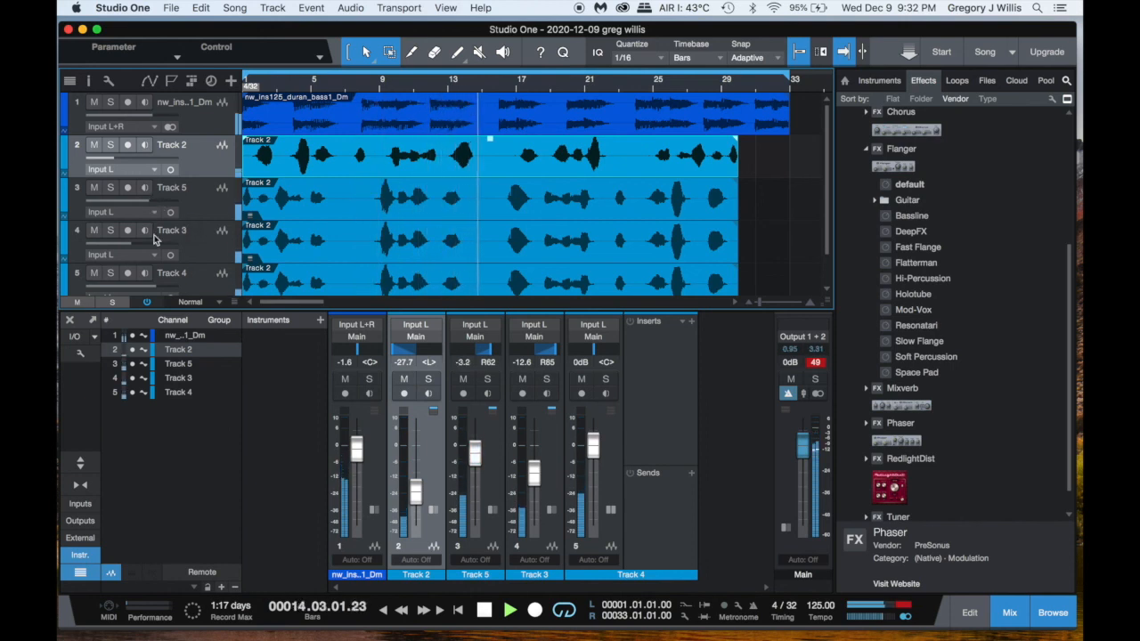
drag(132, 244, 161, 267)
scroll(139, 244, down, 1)
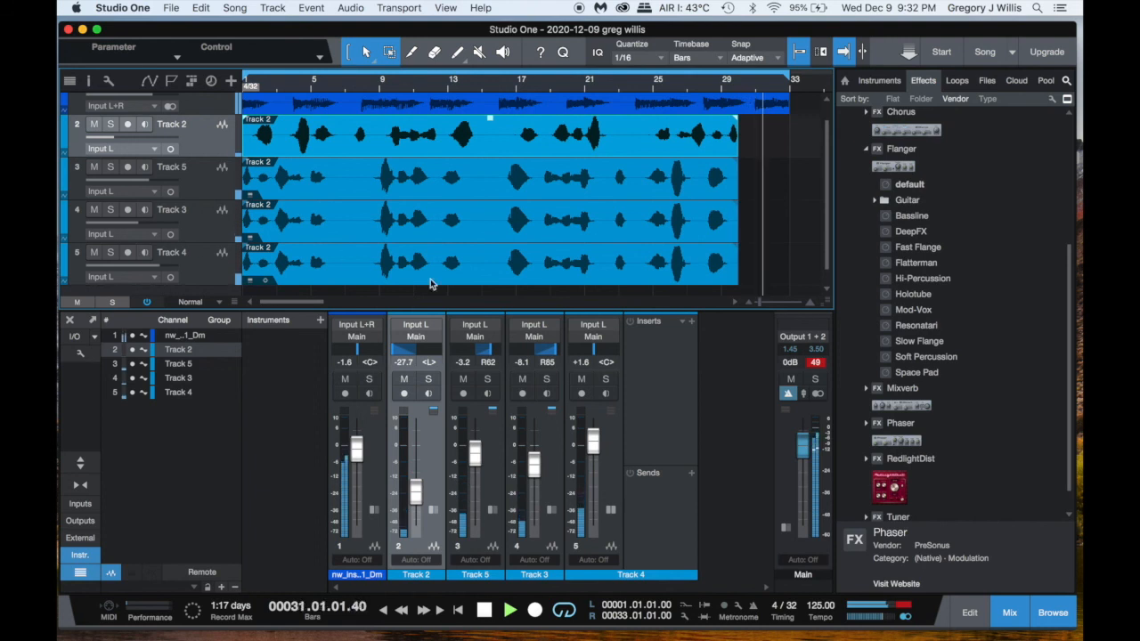
scroll(624, 164, up, 1)
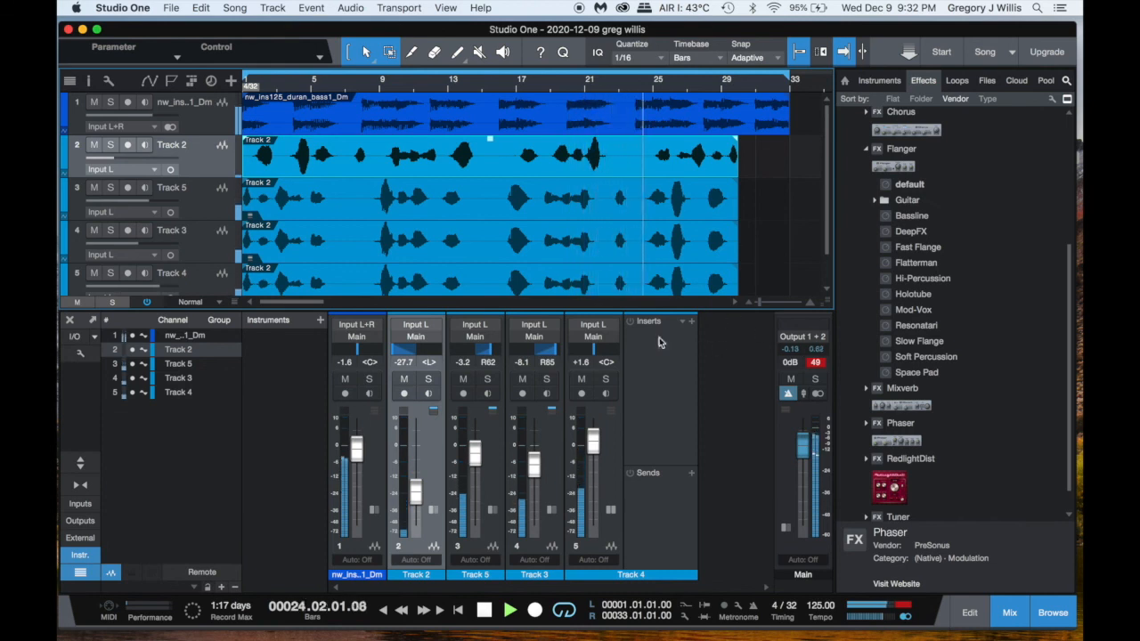
Step: Stop playback, hide the mixer and select Track 4
click(71, 323)
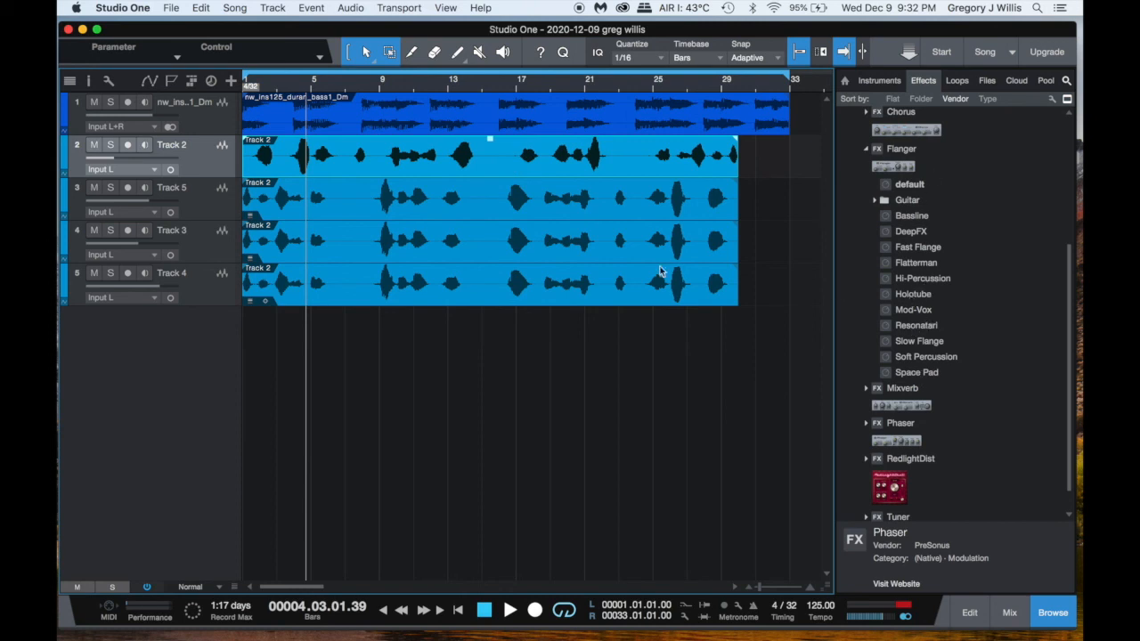
click(223, 283)
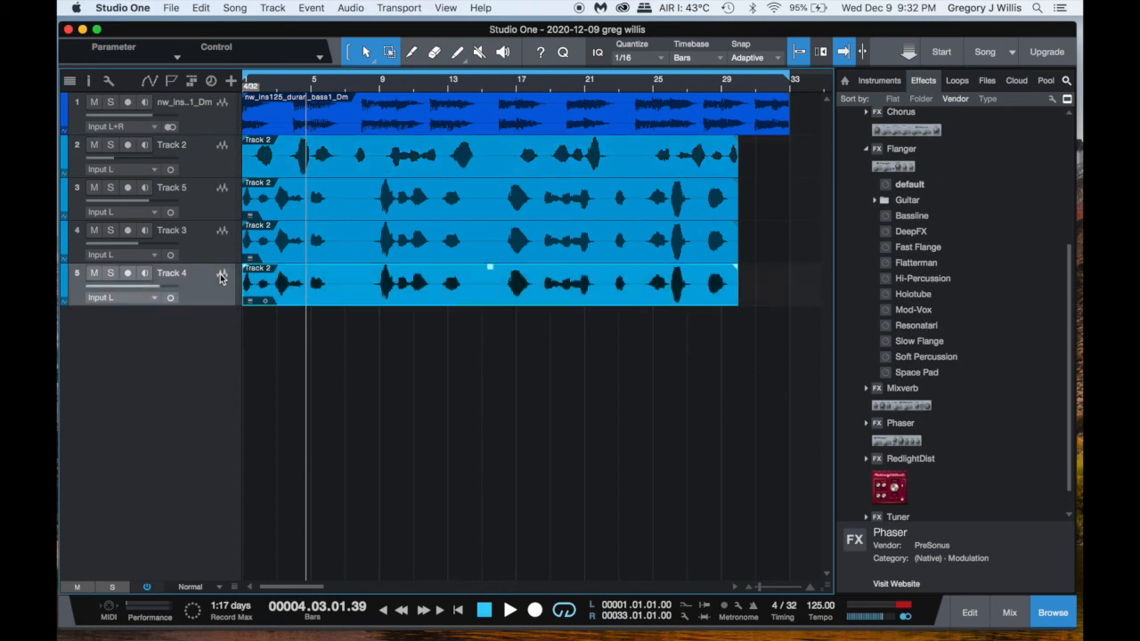
Step: Show the mixer again to review the levels and panning of all tracks, and hide it
key(F3)
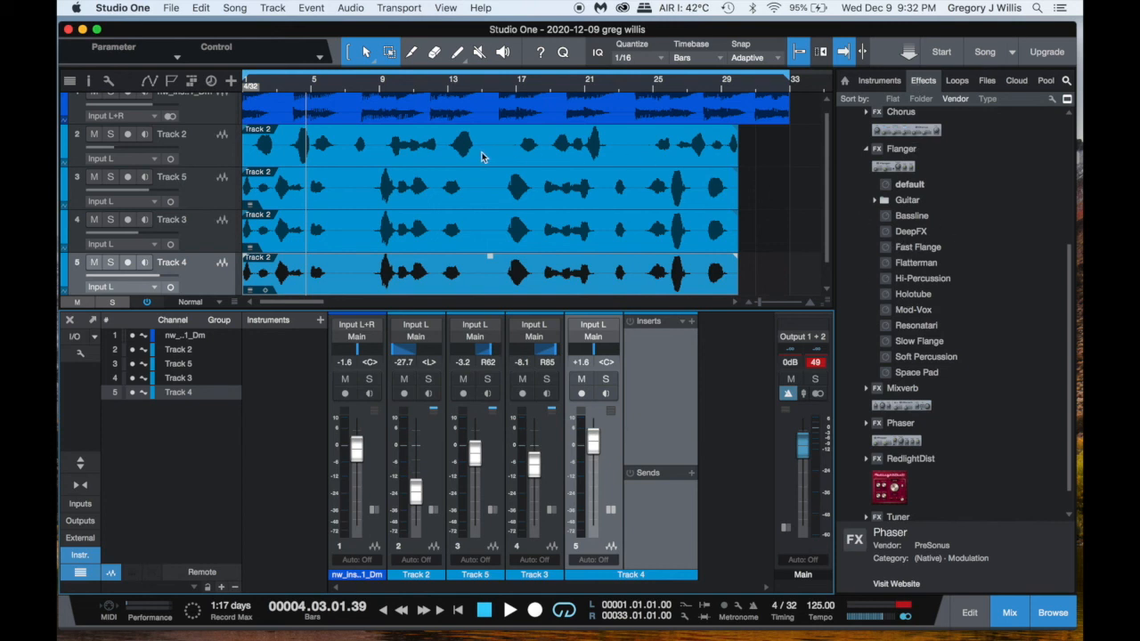
scroll(917, 321, down, 1)
scroll(918, 321, up, 5)
scroll(918, 321, down, 5)
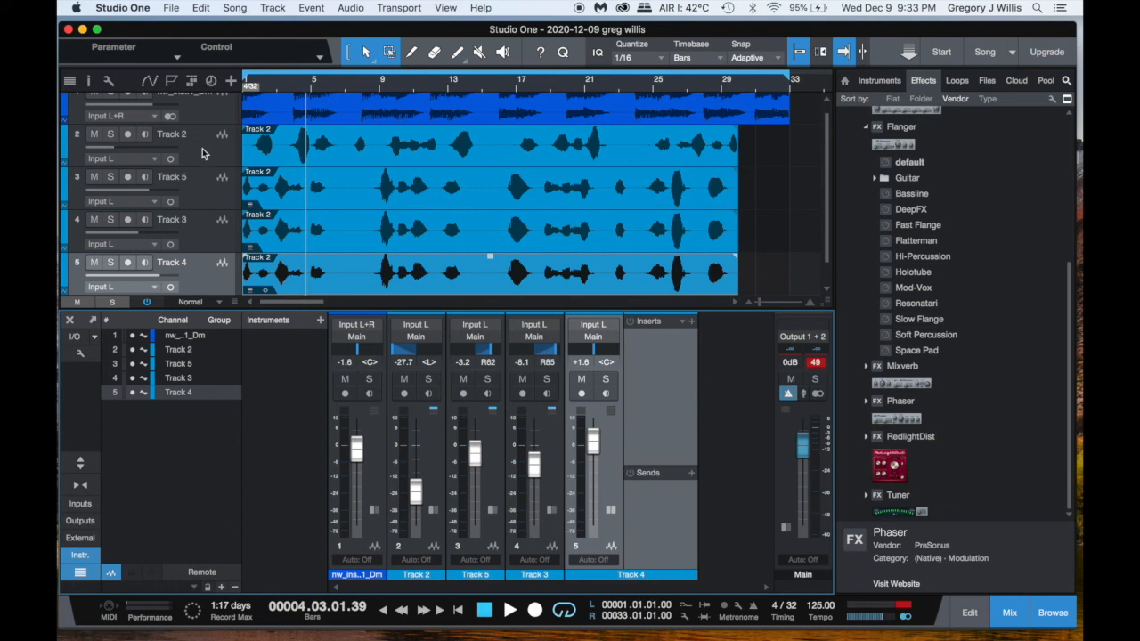
click(70, 324)
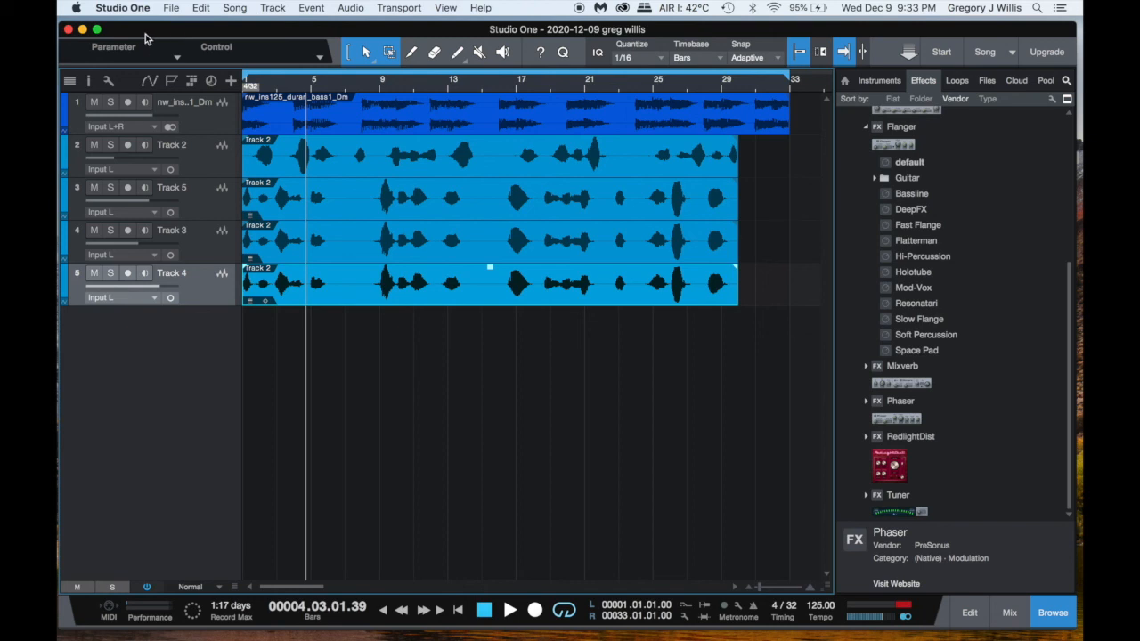
Step: Move the song window down to uncover the icons on the desktop
drag(424, 37, 430, 71)
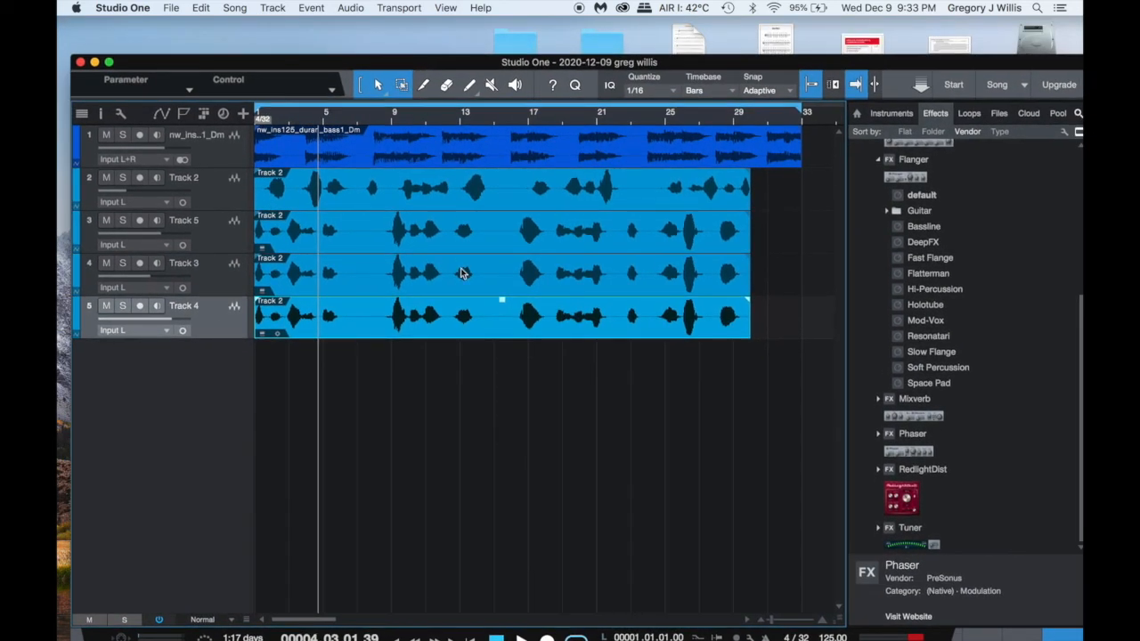
drag(285, 66, 285, 101)
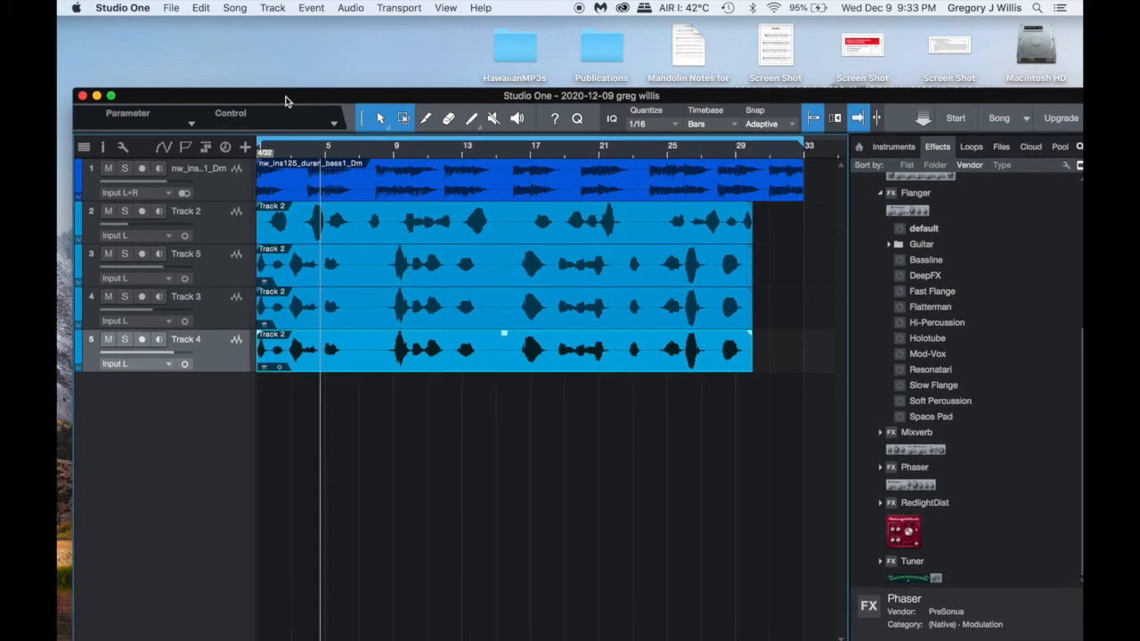